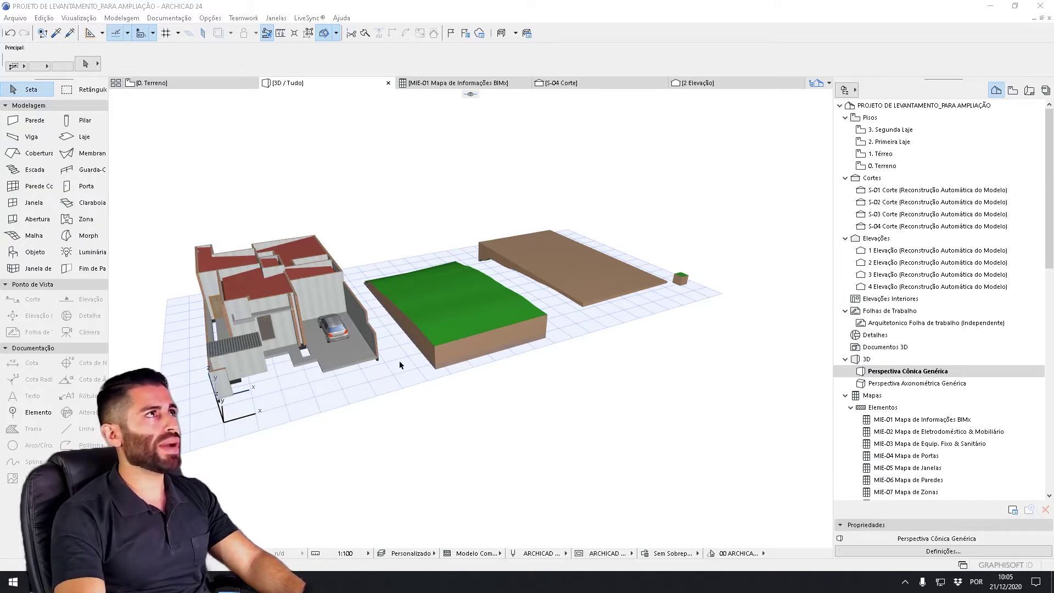
# - Examine the house, the green terrain mesh, the brown terrain mesh and the small cube from several sides in 3D
pyautogui.keyDown('shift'); pyautogui.moveTo(464, 316); pyautogui.dragTo(443, 322, button='middle'); pyautogui.keyUp('shift')
pyautogui.scroll(2, 443, 322)
pyautogui.scroll(2, 466, 335)
pyautogui.scroll(-2, 466, 337)
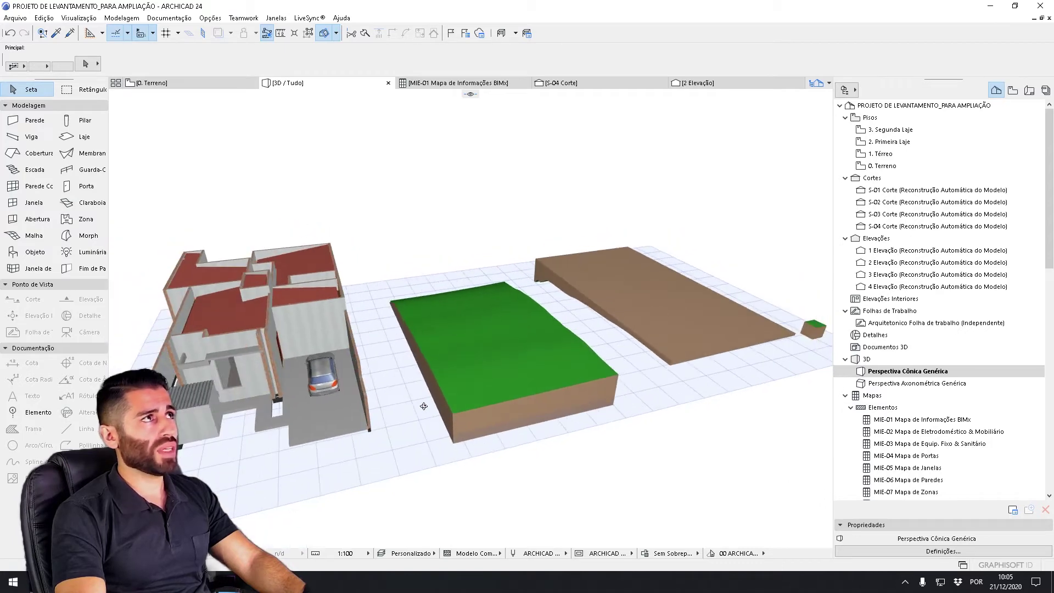
pyautogui.keyDown('shift'); pyautogui.moveTo(424, 404); pyautogui.dragTo(474, 276, button='middle'); pyautogui.keyUp('shift')
pyautogui.scroll(3, 440, 306)
pyautogui.moveTo(498, 342); pyautogui.dragTo(472, 356, button='middle')
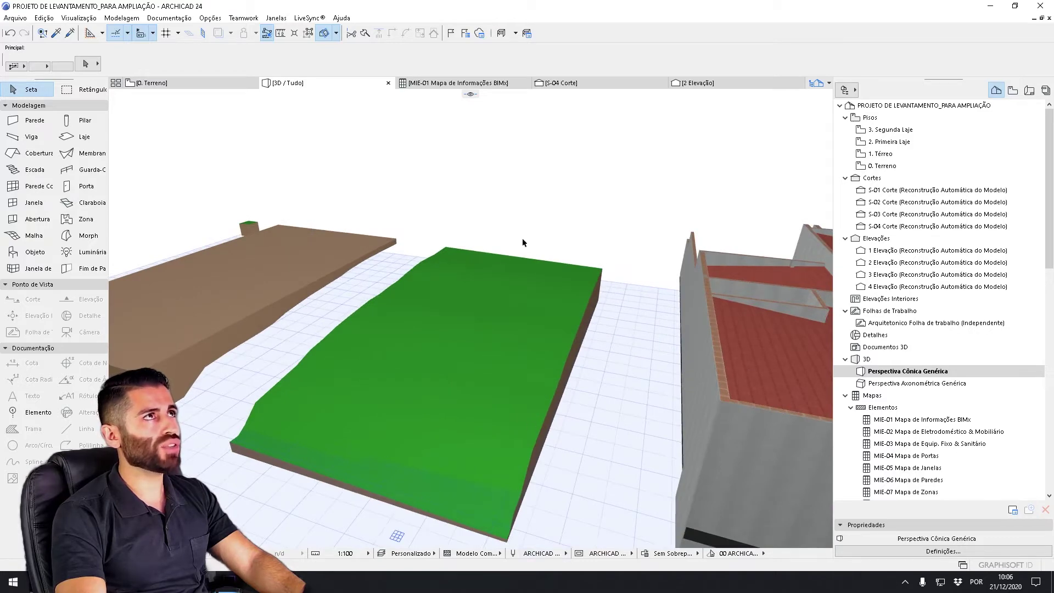
pyautogui.keyDown('shift'); pyautogui.moveTo(671, 340); pyautogui.dragTo(464, 349, button='middle'); pyautogui.keyUp('shift')
pyautogui.scroll(-3, 463, 348)
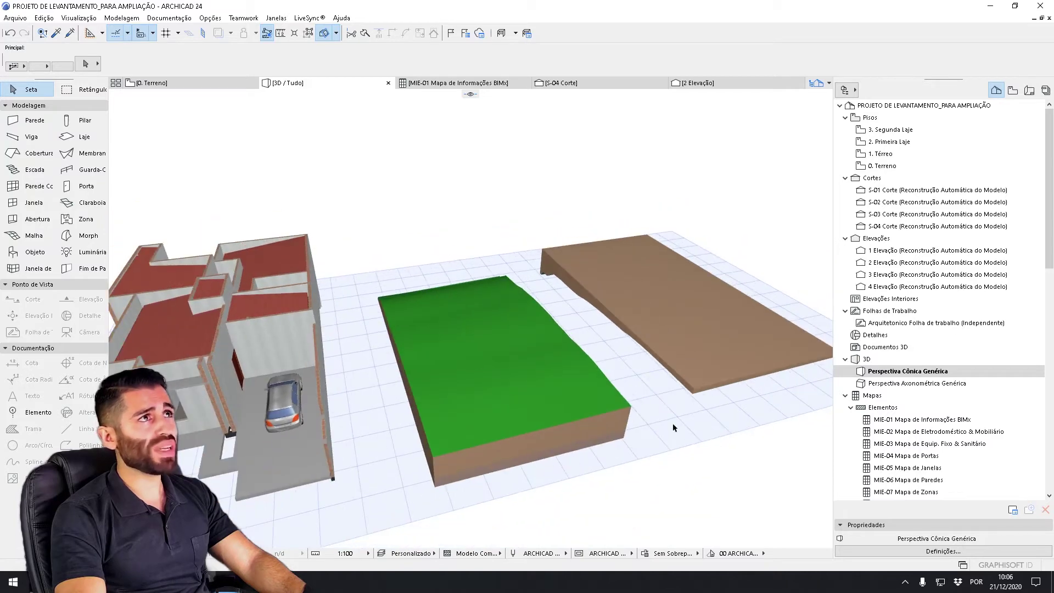
pyautogui.keyDown('shift'); pyautogui.moveTo(725, 429); pyautogui.dragTo(696, 408, button='middle'); pyautogui.keyUp('shift')
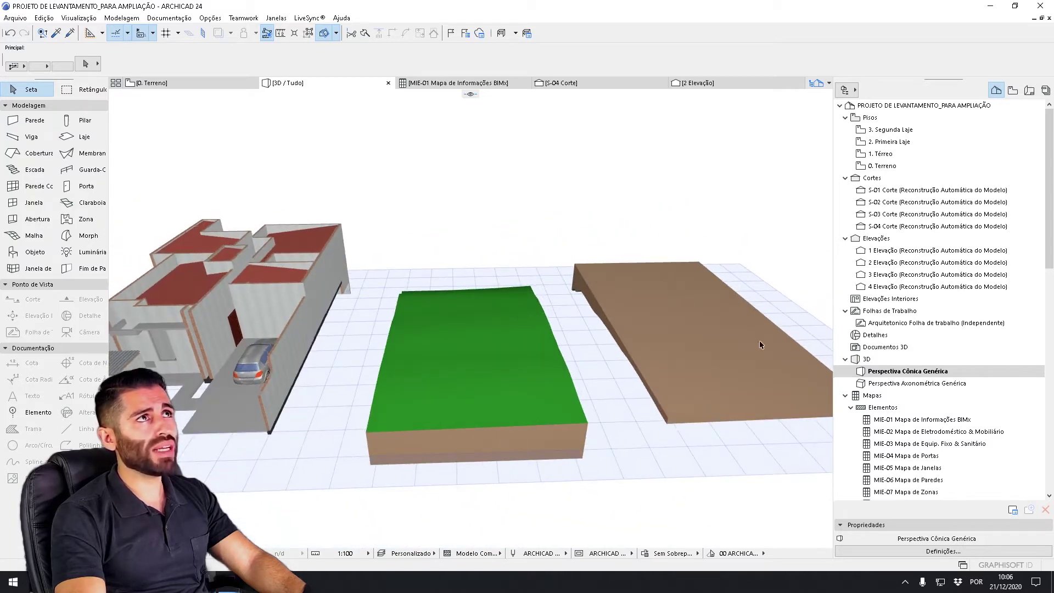
pyautogui.keyDown('shift'); pyautogui.moveTo(761, 345); pyautogui.dragTo(594, 249, button='middle'); pyautogui.keyUp('shift')
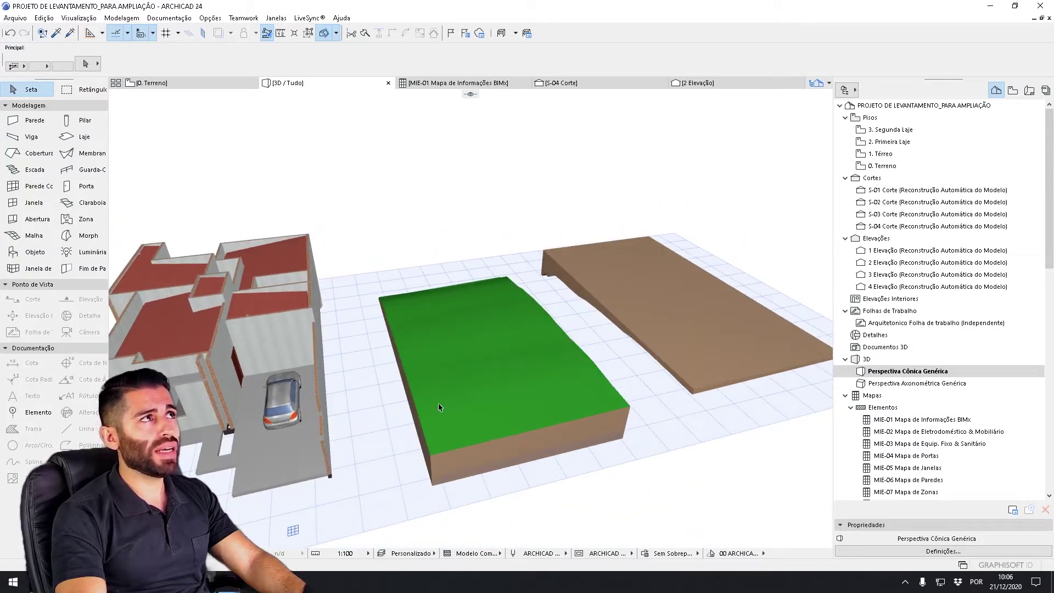
pyautogui.keyDown('shift'); pyautogui.moveTo(517, 396); pyautogui.dragTo(855, 273, button='middle'); pyautogui.keyUp('shift')
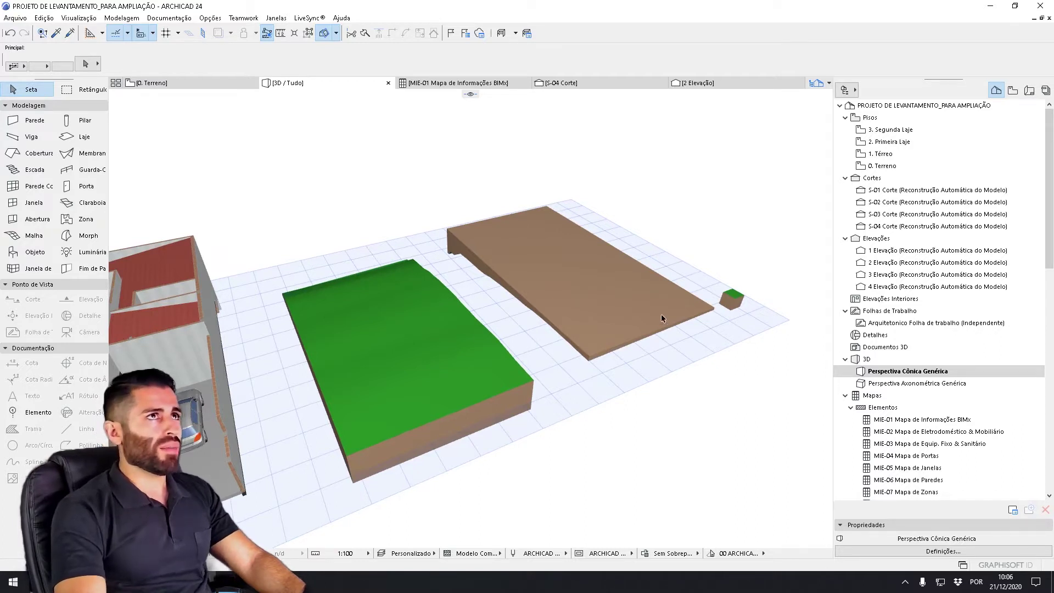
pyautogui.keyDown('shift'); pyautogui.moveTo(661, 318); pyautogui.dragTo(218, 426, button='middle'); pyautogui.keyUp('shift')
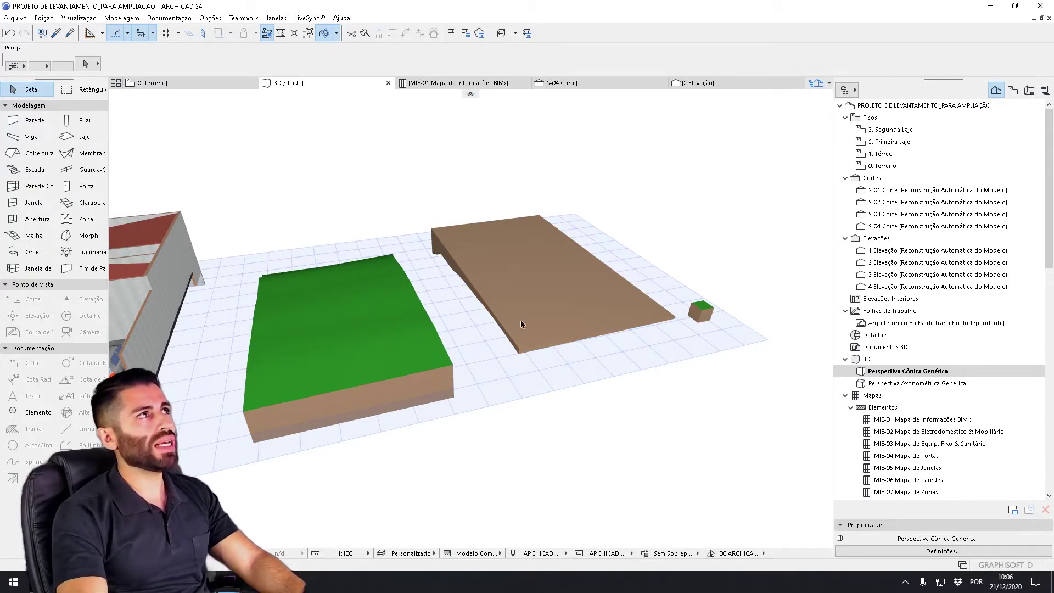
pyautogui.click(388, 383)
pyautogui.click(565, 419)
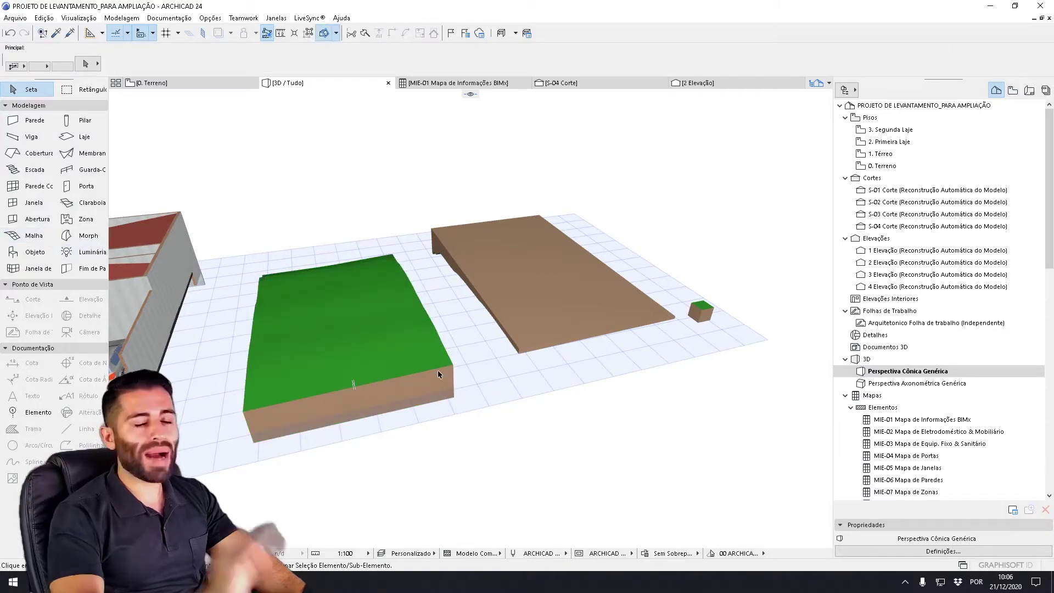
pyautogui.keyDown('shift'); pyautogui.moveTo(438, 374); pyautogui.dragTo(470, 367, button='middle'); pyautogui.keyUp('shift')
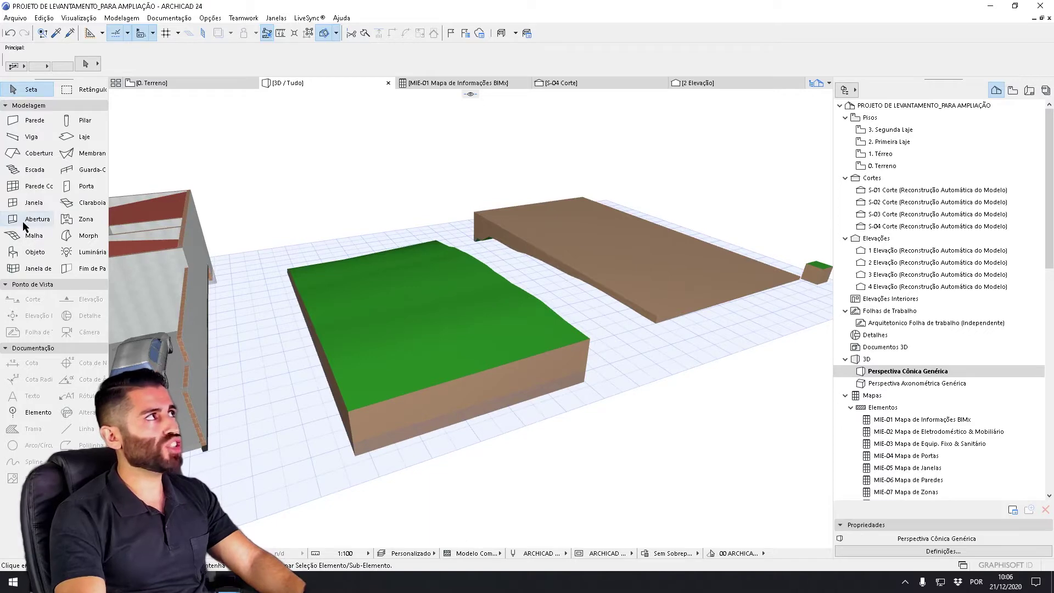
pyautogui.keyDown('shift'); pyautogui.moveTo(403, 404); pyautogui.dragTo(489, 331, button='middle'); pyautogui.keyUp('shift')
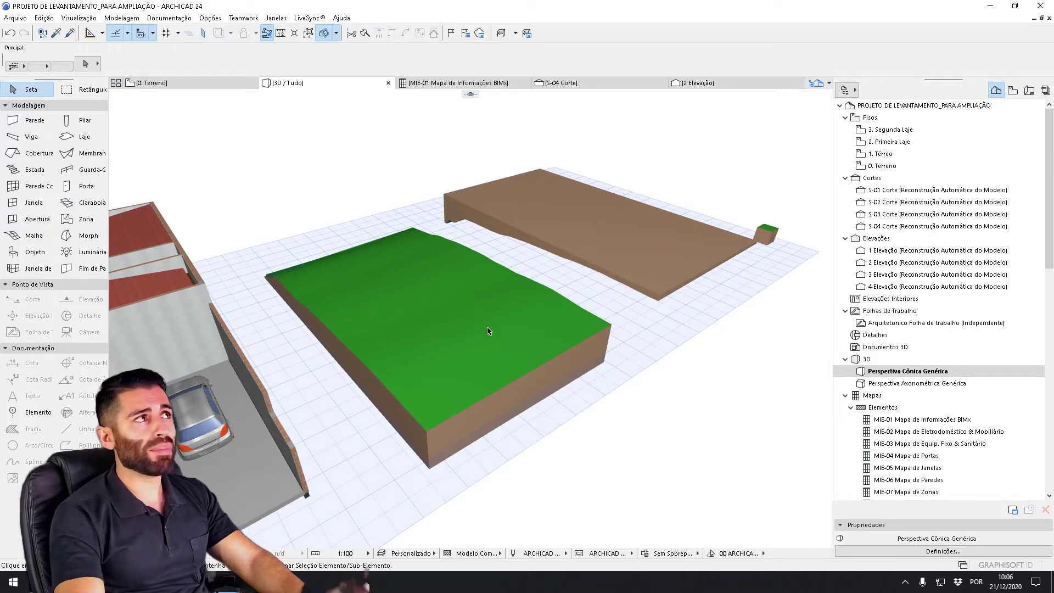
pyautogui.scroll(-1, 564, 389)
pyautogui.scroll(-3, 601, 415)
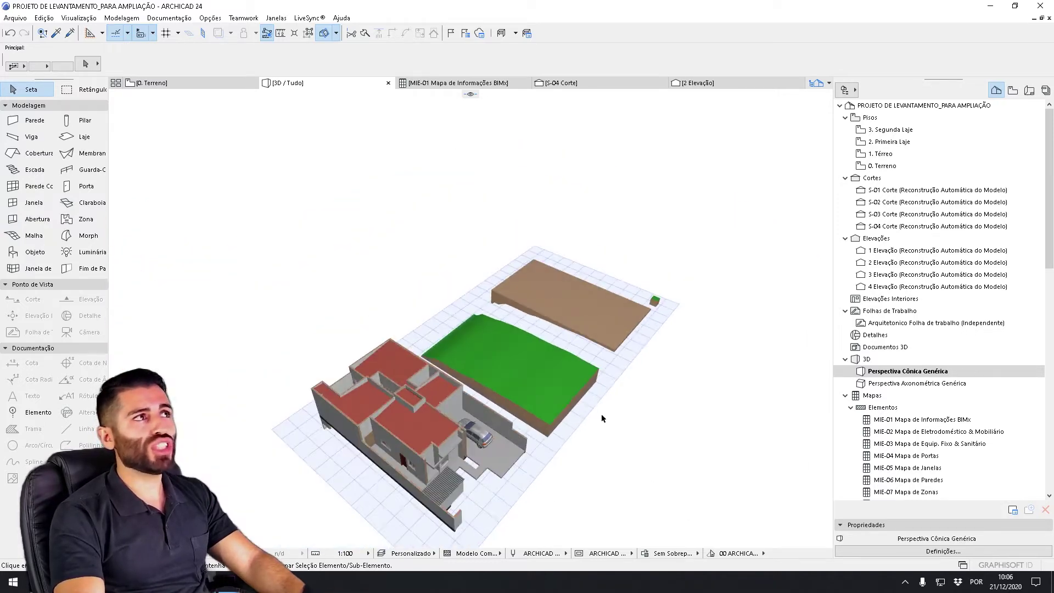
pyautogui.scroll(4, 564, 324)
pyautogui.keyDown('shift'); pyautogui.moveTo(560, 360); pyautogui.dragTo(525, 328, button='middle'); pyautogui.keyUp('shift')
pyautogui.scroll(-1, 353, 405)
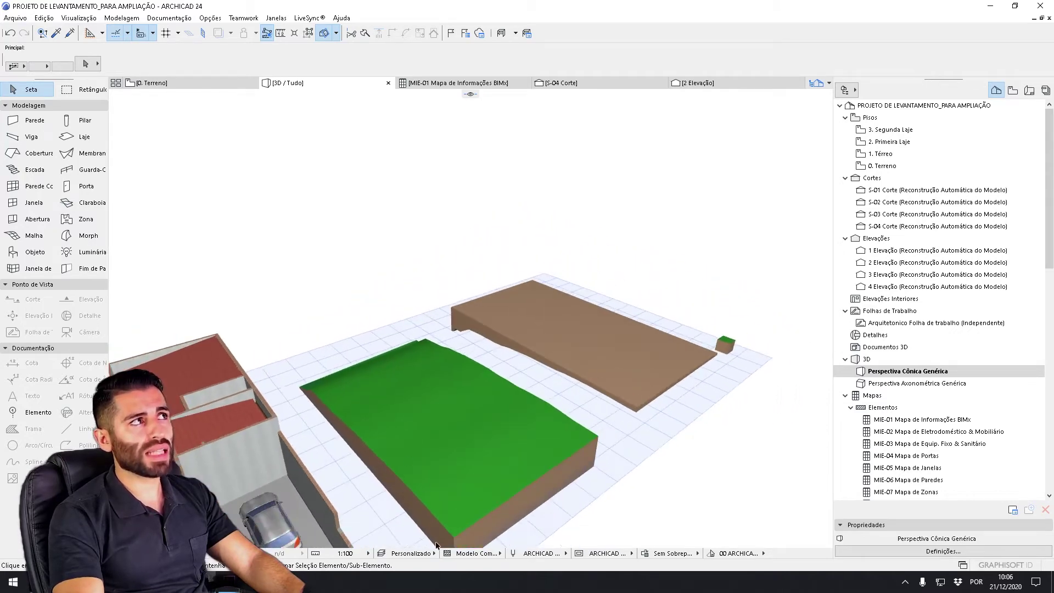
pyautogui.keyDown('shift'); pyautogui.moveTo(483, 544); pyautogui.dragTo(523, 494, button='middle'); pyautogui.keyUp('shift')
# - Select the green TERRENO ORIGINAL mesh and examine its reference outline and elevation points from opposite sides
pyautogui.click(596, 467)
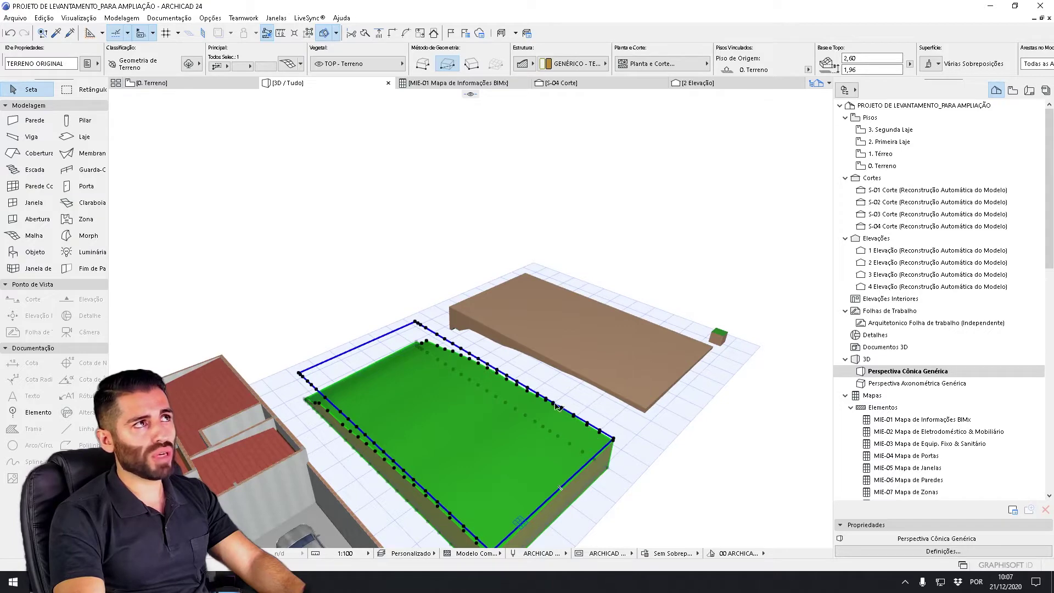
pyautogui.keyDown('shift'); pyautogui.moveTo(422, 326); pyautogui.dragTo(366, 355, button='middle'); pyautogui.keyUp('shift')
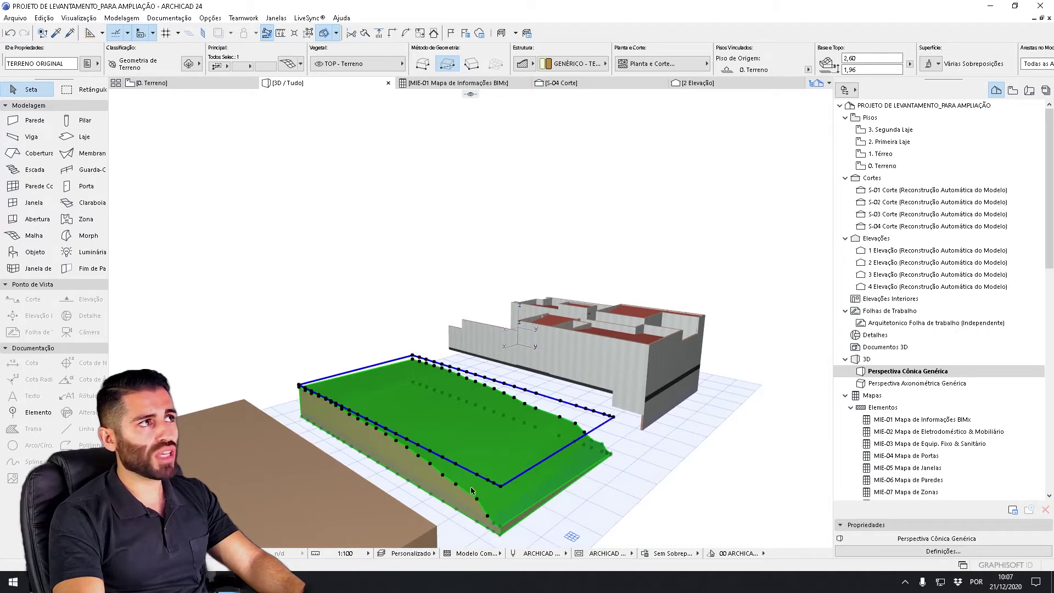
pyautogui.keyDown('shift'); pyautogui.moveTo(566, 472); pyautogui.dragTo(439, 512, button='middle'); pyautogui.keyUp('shift')
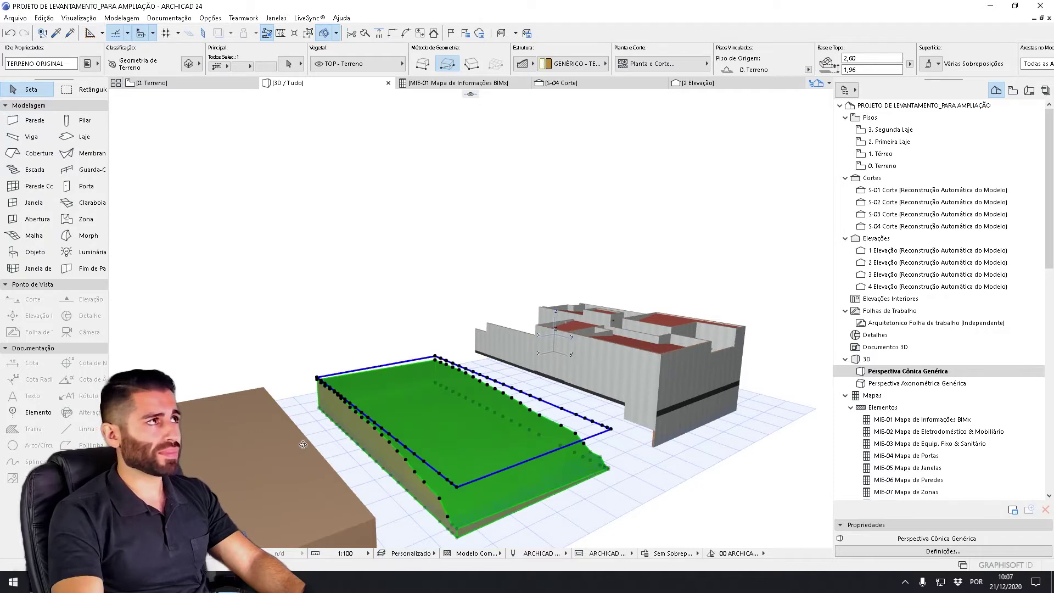
pyautogui.keyDown('shift'); pyautogui.moveTo(303, 445); pyautogui.dragTo(620, 444, button='middle'); pyautogui.keyUp('shift')
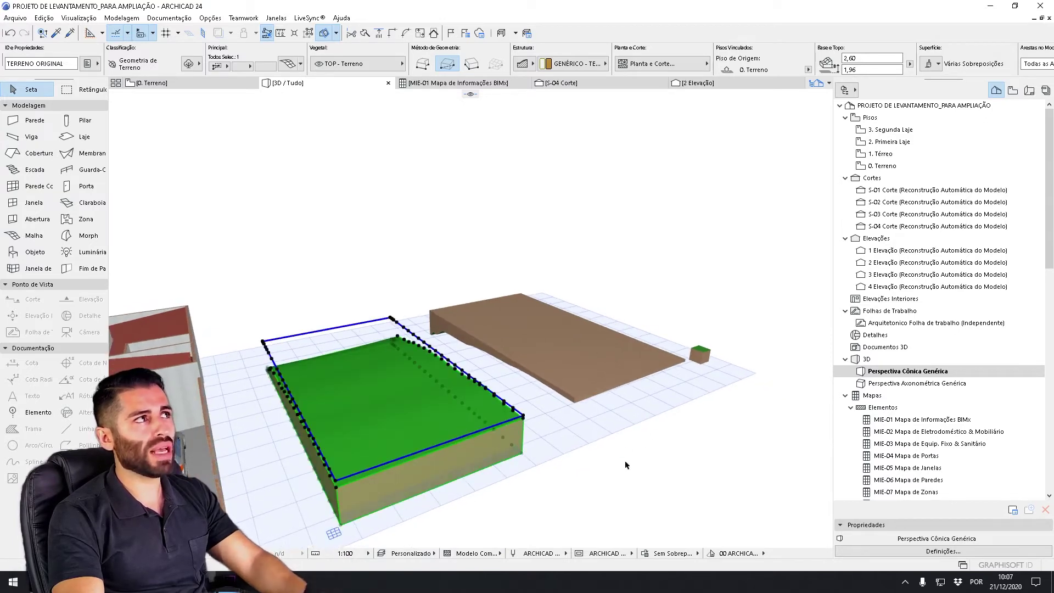
pyautogui.keyDown('shift'); pyautogui.moveTo(625, 465); pyautogui.dragTo(455, 443, button='middle'); pyautogui.keyUp('shift')
# - Delete the flat brown terrain mesh beside the green one
pyautogui.click(472, 436)
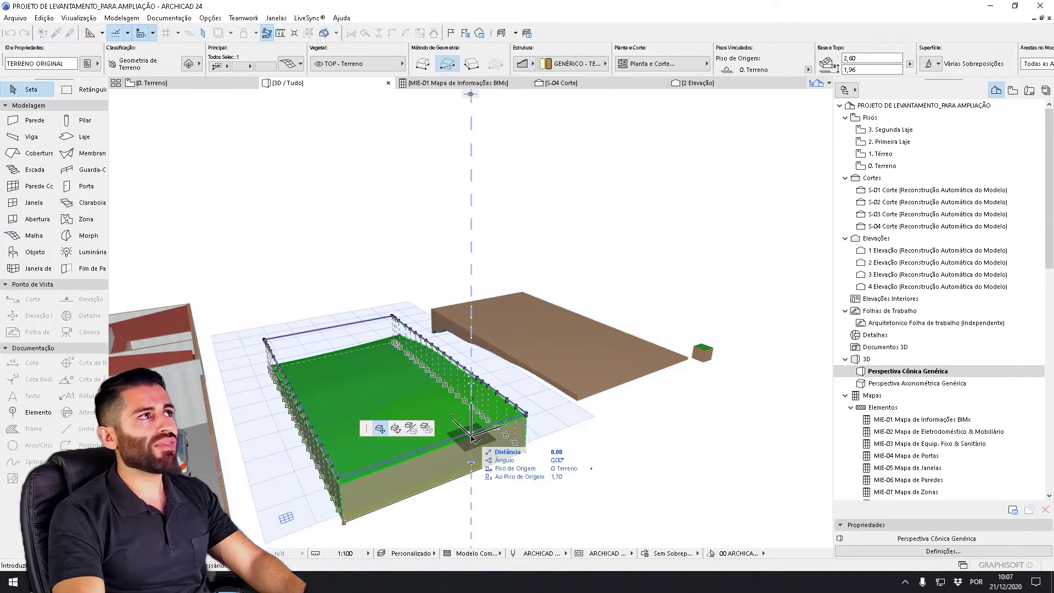
pyautogui.press('Escape')
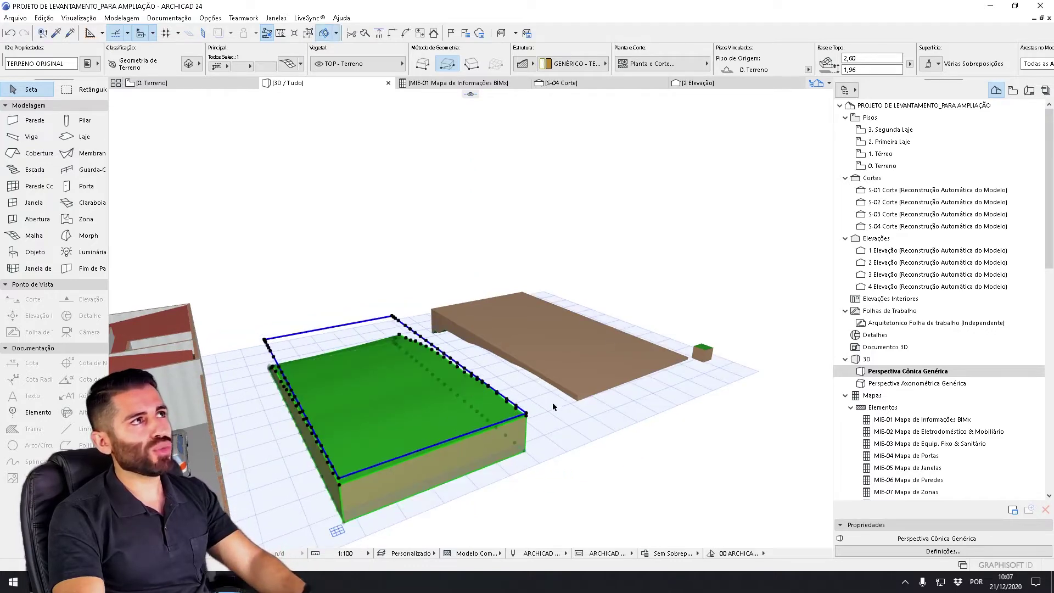
pyautogui.click(577, 396)
pyautogui.press('Delete')
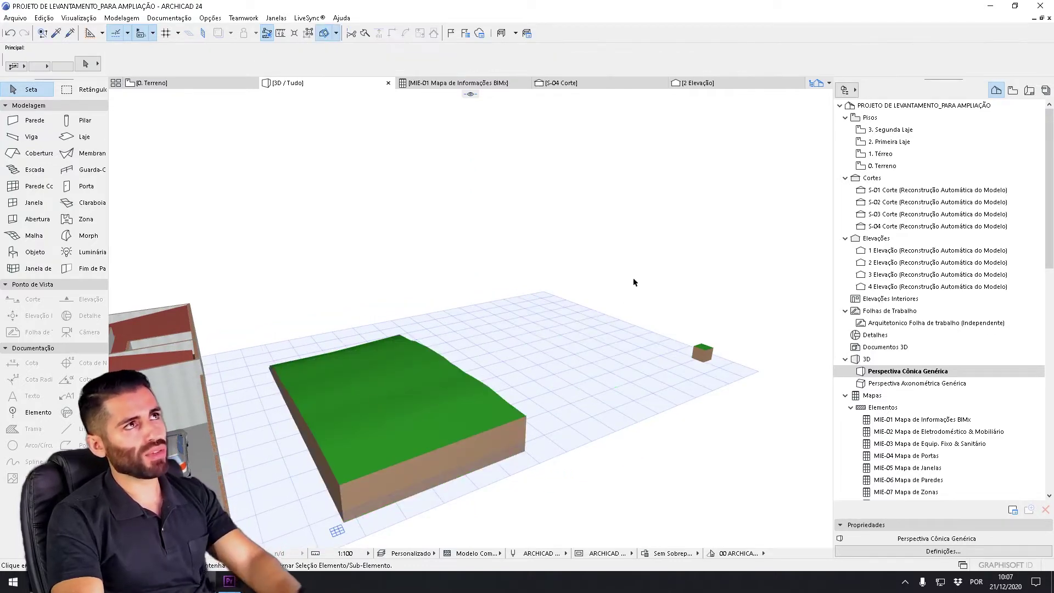
# - Review the geometry, surface and classification settings of the green terrain mesh
pyautogui.click(338, 492)
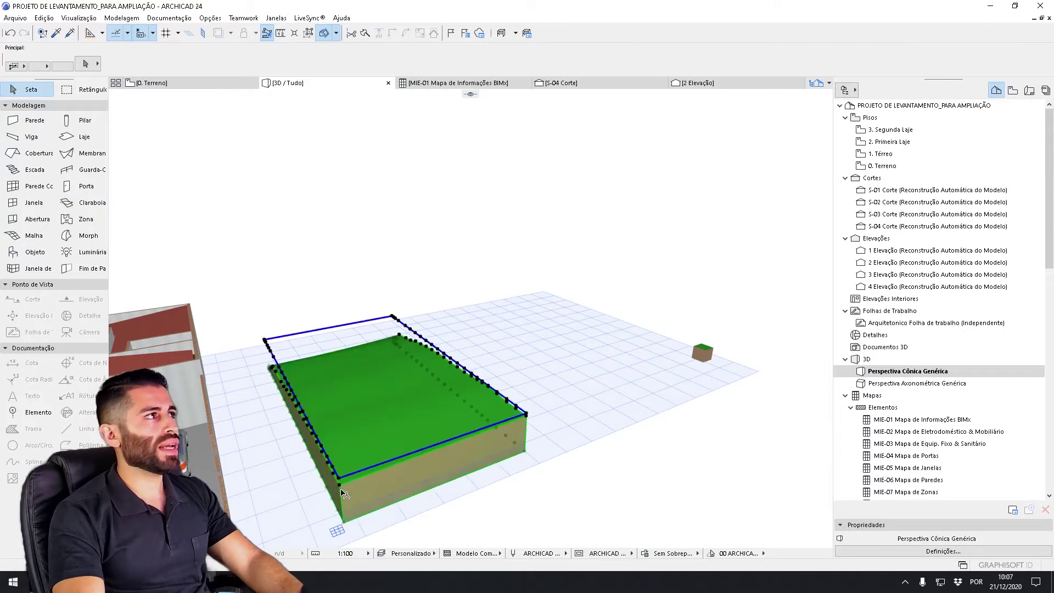
pyautogui.hotkey('ctrl', 't')
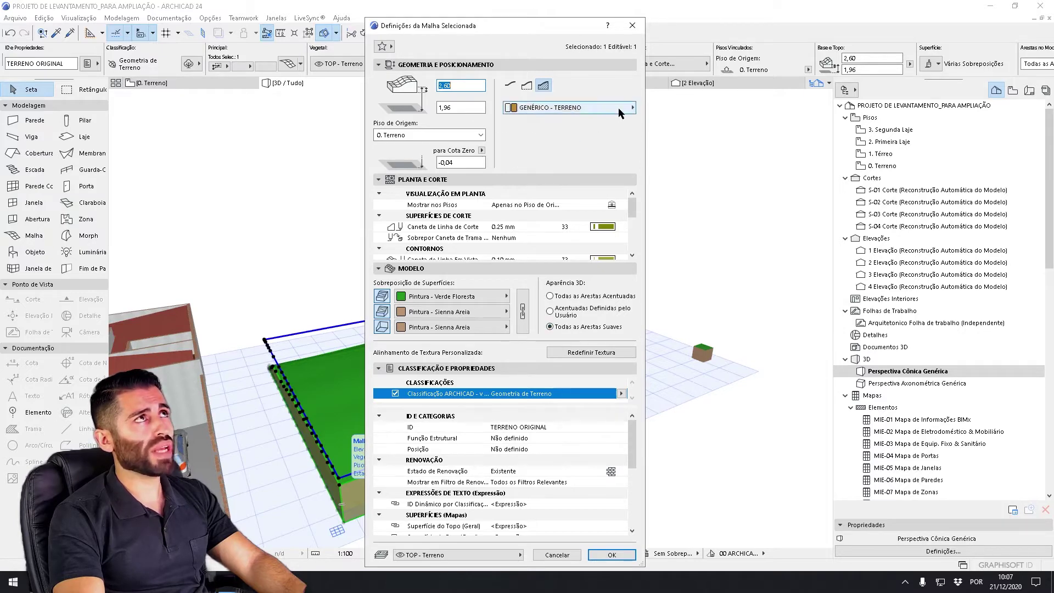
pyautogui.click(614, 555)
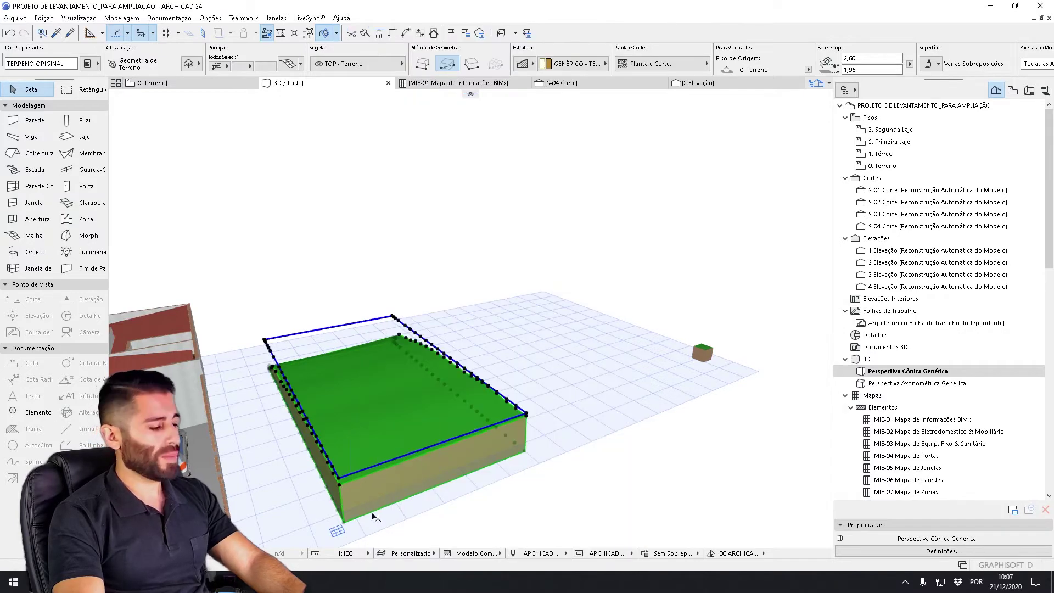
# - Place a copy of the green terrain mesh beside the original, in the gap before the small cube
pyautogui.click(346, 522)
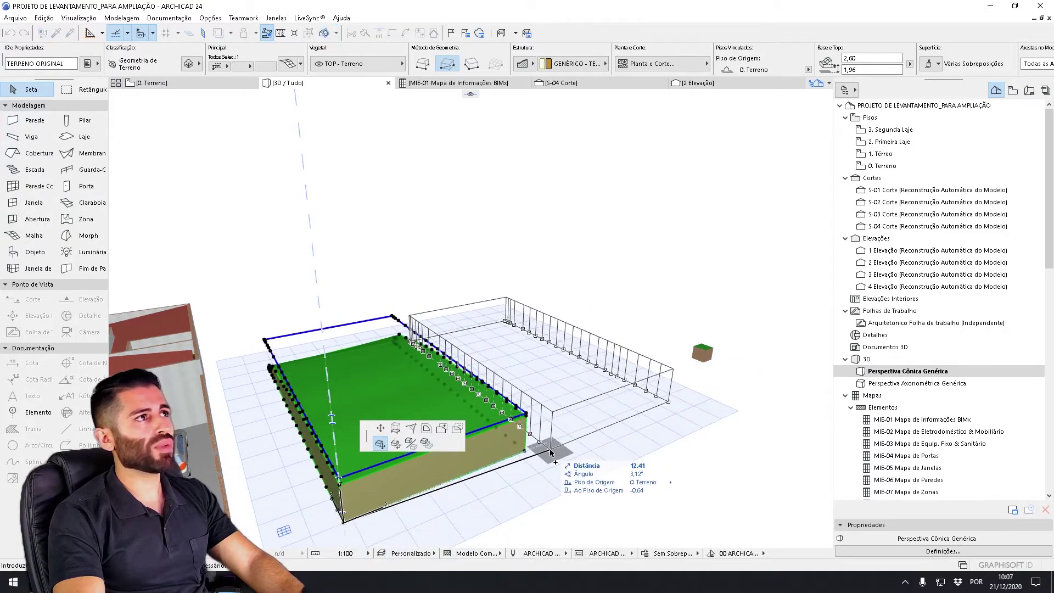
pyautogui.click(571, 438)
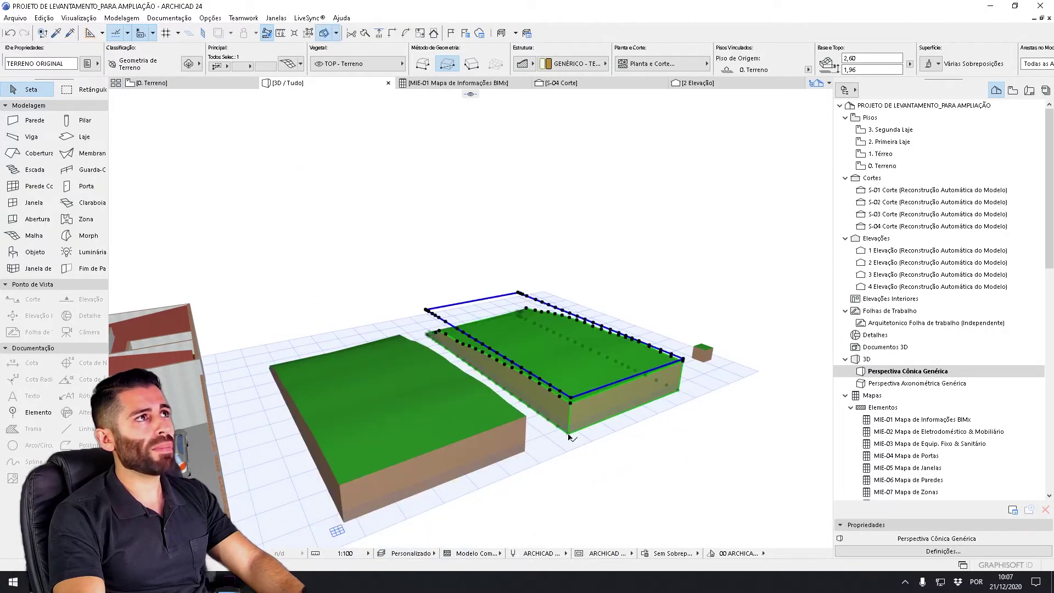
pyautogui.click(644, 420)
# - Set the mesh height of the copied terrain to 0
pyautogui.scroll(3, 687, 390)
pyautogui.scroll(2, 739, 412)
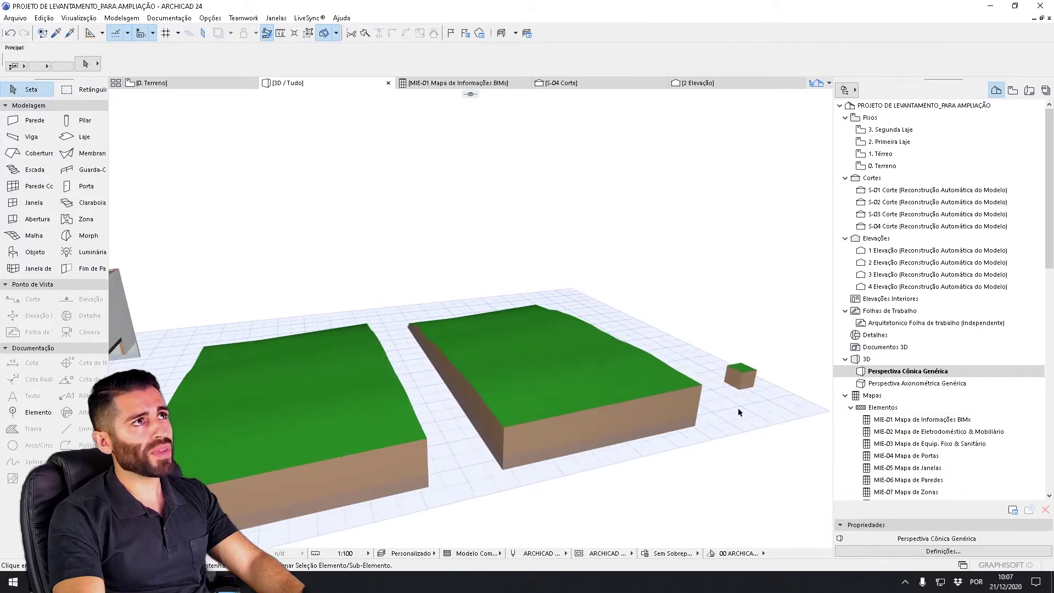
pyautogui.keyDown('shift'); pyautogui.moveTo(567, 455); pyautogui.dragTo(560, 458, button='middle'); pyautogui.keyUp('shift')
pyautogui.keyDown('shift'); pyautogui.moveTo(541, 408); pyautogui.dragTo(685, 412, button='middle'); pyautogui.keyUp('shift')
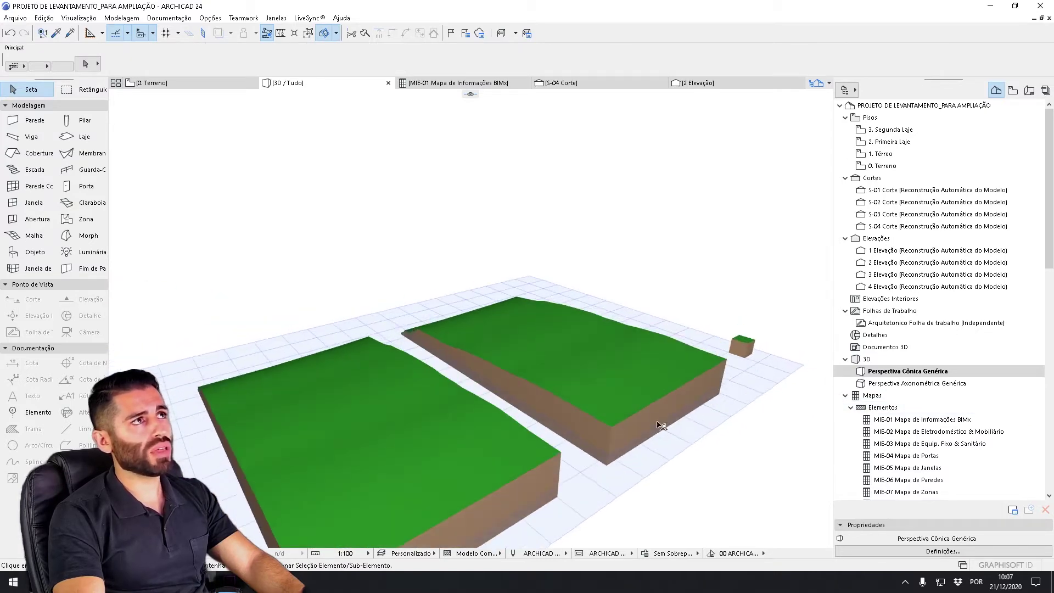
pyautogui.click(641, 408)
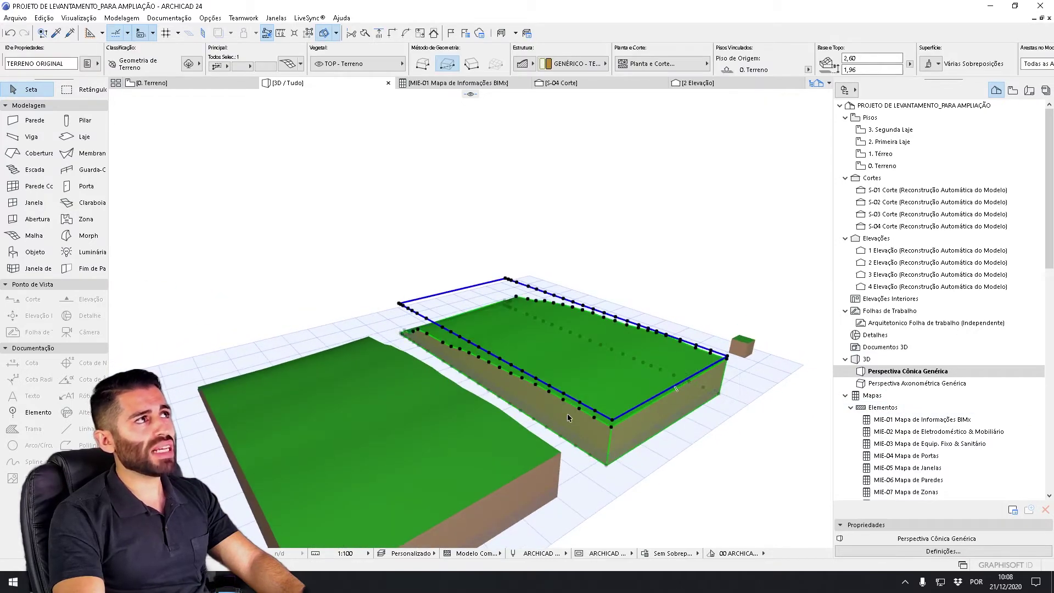
pyautogui.doubleClick(569, 438)
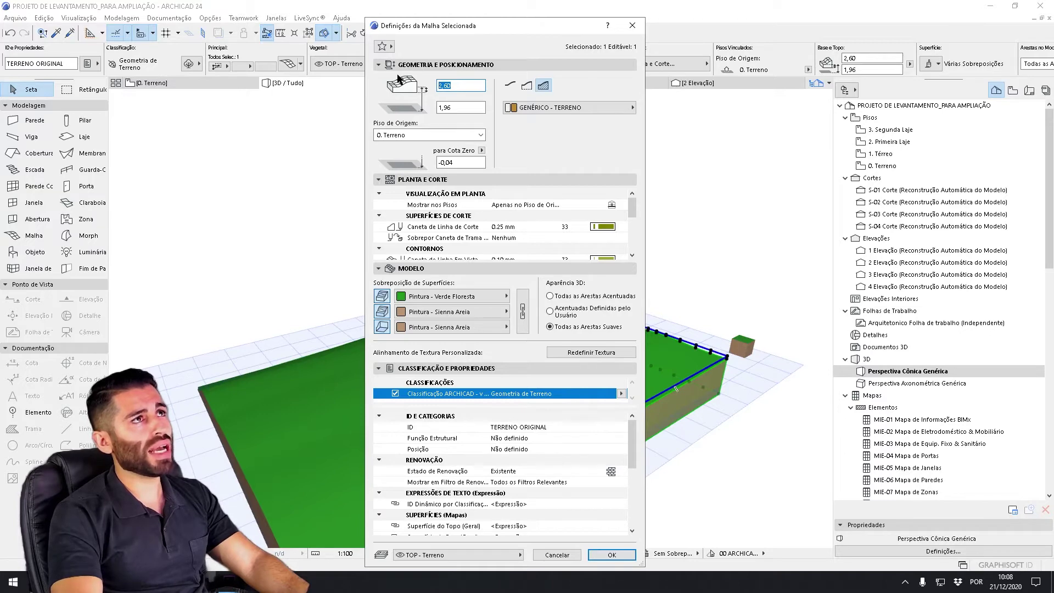
pyautogui.write('0')
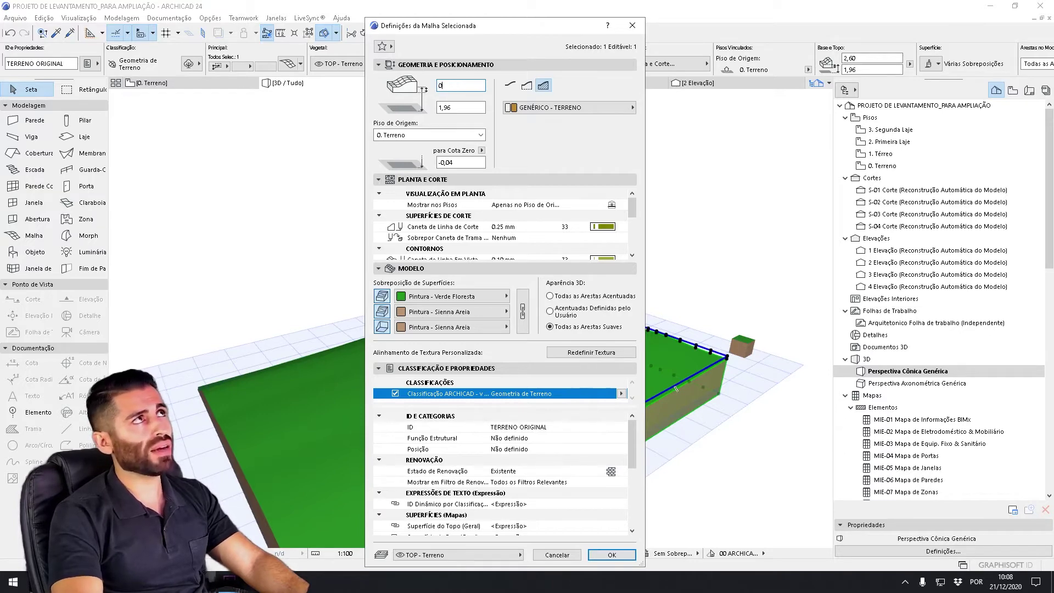
pyautogui.press('Tab')
pyautogui.press('Return')
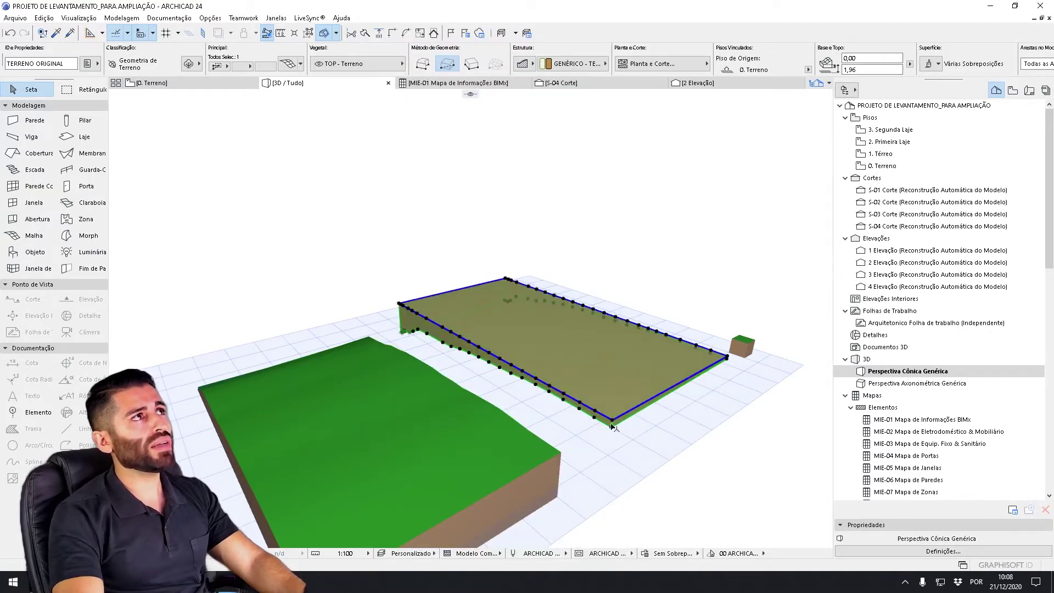
# - Examine the copied brown terrain mesh from several angles in 3D and compare its shape with the original green terrain
pyautogui.keyDown('shift'); pyautogui.moveTo(741, 471); pyautogui.dragTo(479, 444, button='middle'); pyautogui.keyUp('shift')
pyautogui.keyDown('shift'); pyautogui.moveTo(652, 419); pyautogui.dragTo(531, 365, button='middle'); pyautogui.keyUp('shift')
pyautogui.scroll(-3, 529, 363)
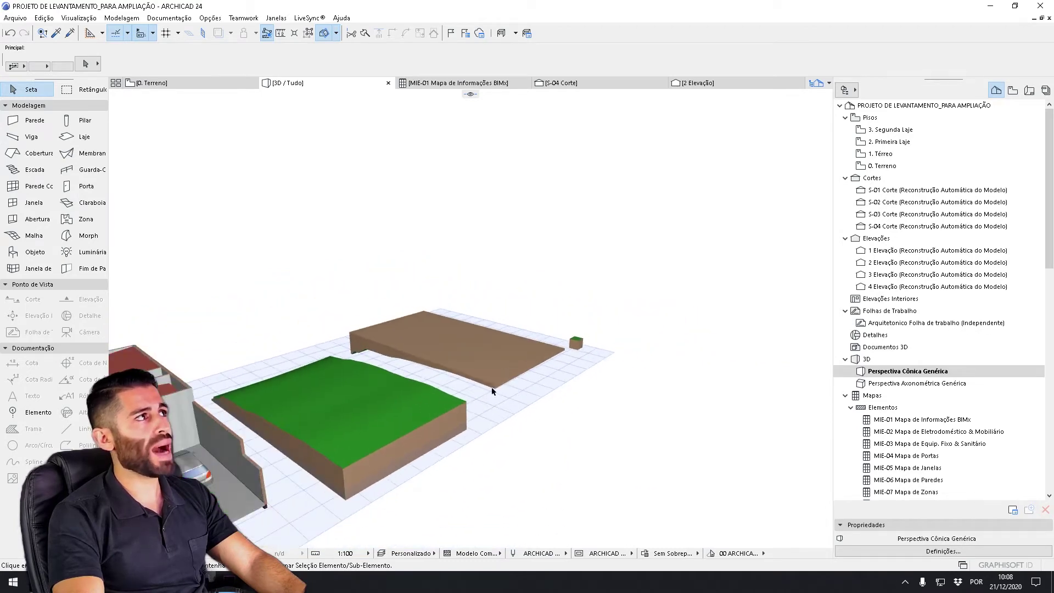
pyautogui.scroll(2, 286, 417)
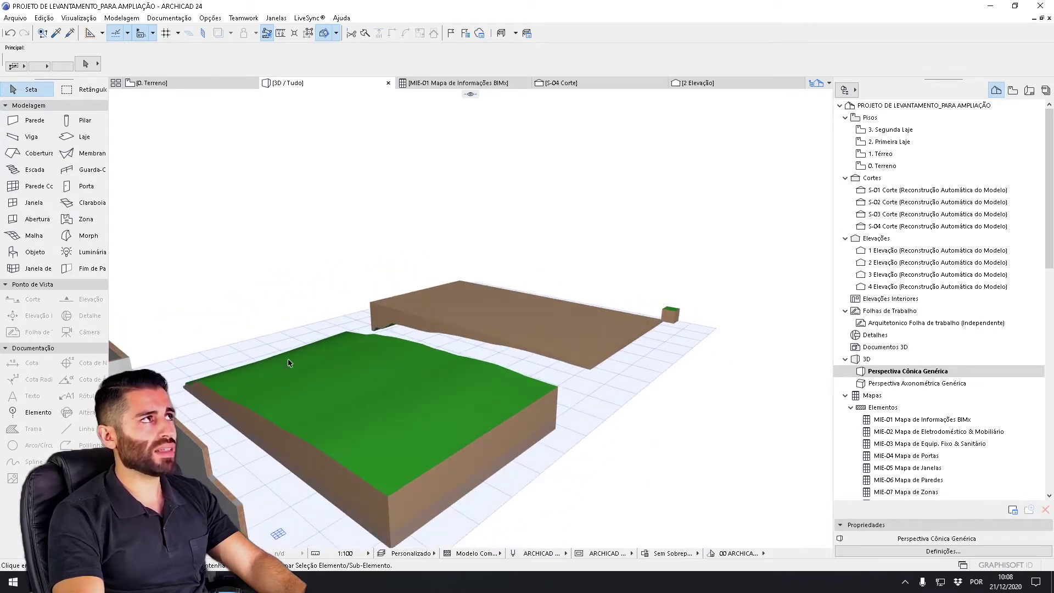
pyautogui.keyDown('shift'); pyautogui.moveTo(527, 390); pyautogui.dragTo(515, 302, button='middle'); pyautogui.keyUp('shift')
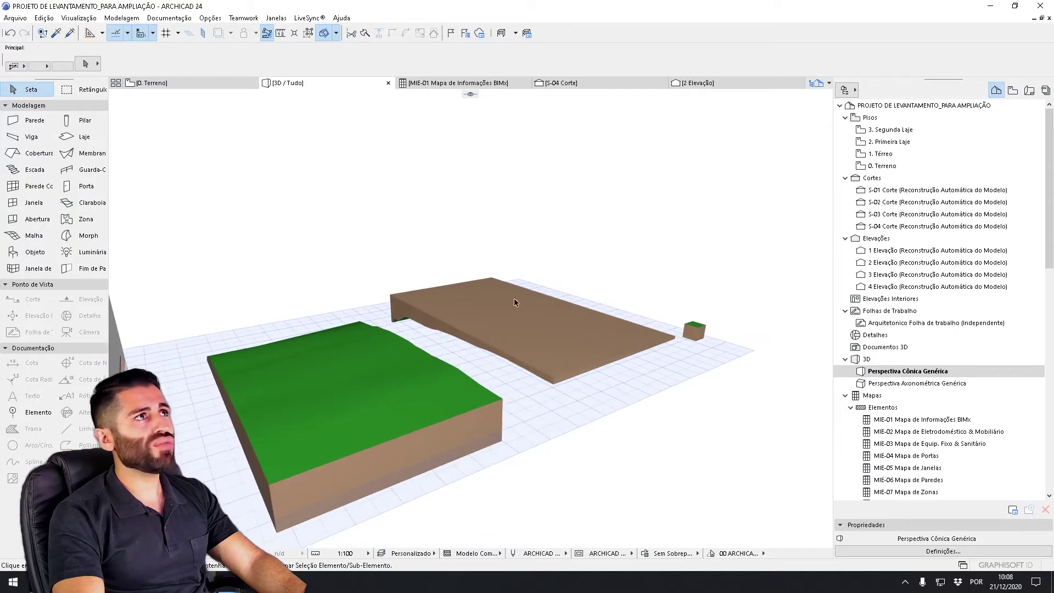
pyautogui.keyDown('shift'); pyautogui.moveTo(688, 376); pyautogui.dragTo(508, 319, button='middle'); pyautogui.keyUp('shift')
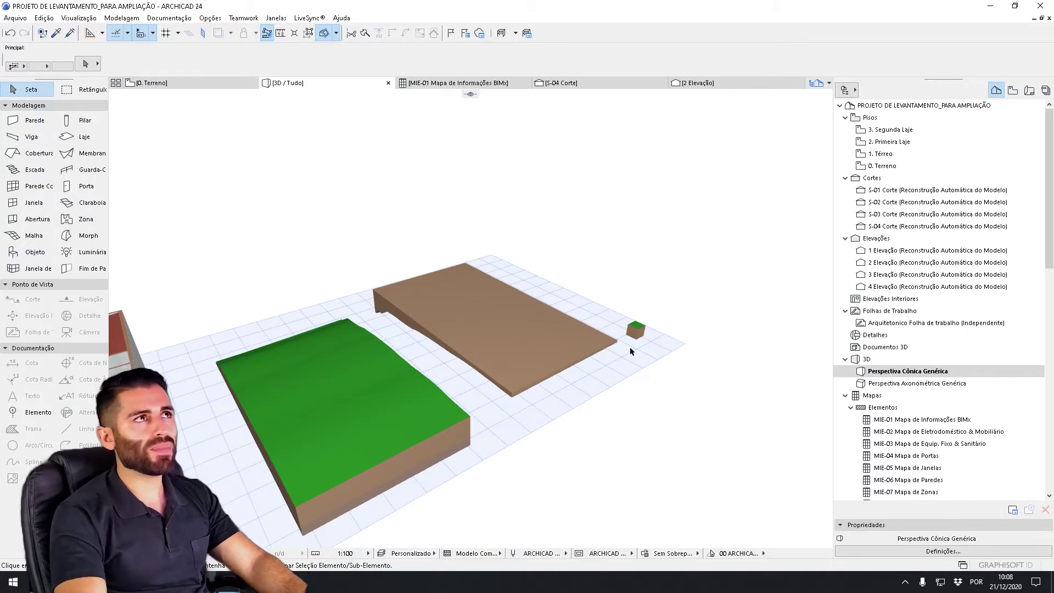
# - Select the small cube mesh beside the terrain copy and inspect it up close in 3D
pyautogui.click(640, 329)
pyautogui.scroll(5, 641, 331)
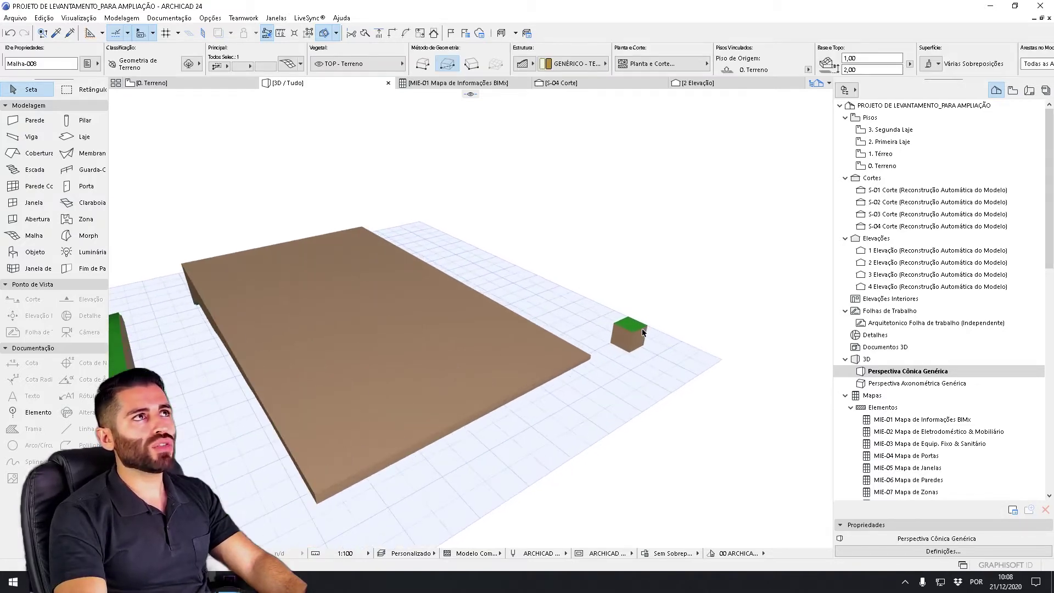
pyautogui.scroll(1, 642, 333)
pyautogui.keyDown('shift'); pyautogui.moveTo(643, 333); pyautogui.dragTo(612, 339, button='middle'); pyautogui.keyUp('shift')
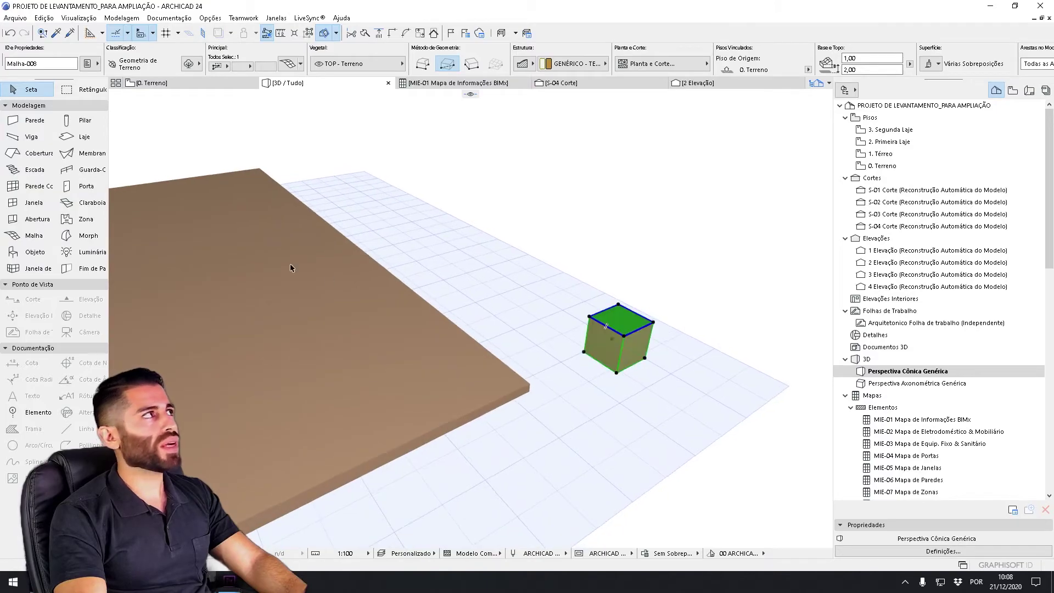
# - Check the small cube's side dimensions in the 0. Terreno floor plan and its height in section S-04
pyautogui.click(200, 83)
pyautogui.scroll(8, 769, 395)
pyautogui.scroll(-5, 511, 275)
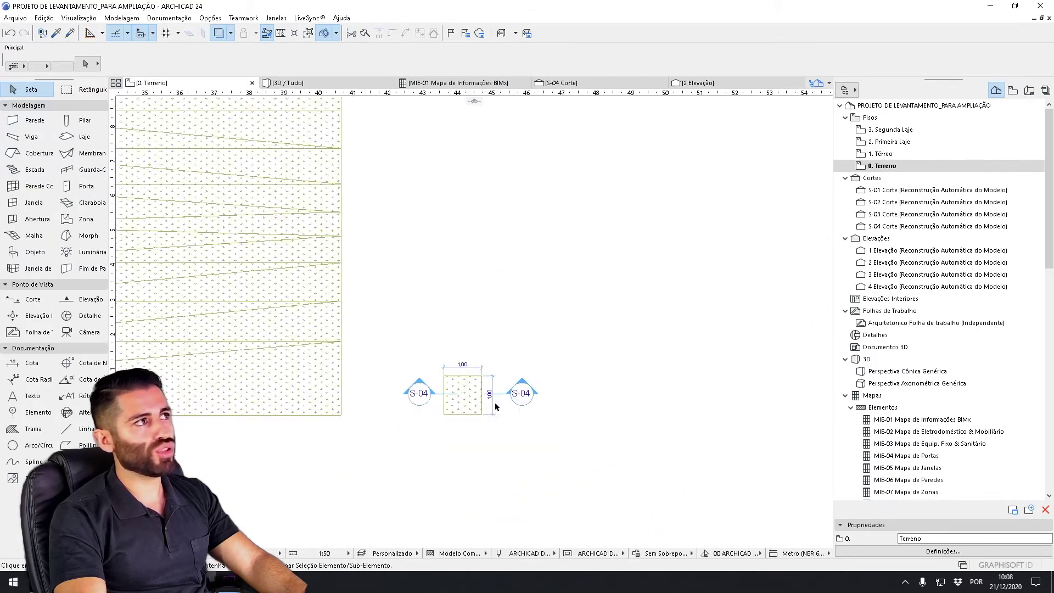
pyautogui.moveTo(496, 404); pyautogui.dragTo(459, 264, button='middle')
pyautogui.scroll(5, 458, 263)
pyautogui.scroll(-3, 443, 242)
pyautogui.scroll(4, 328, 160)
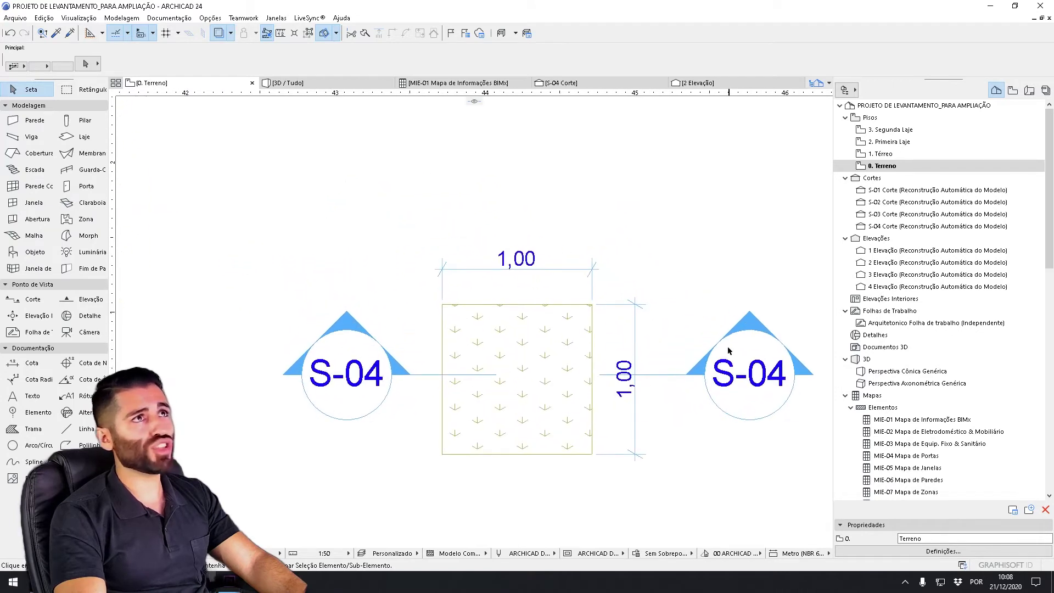
pyautogui.doubleClick(877, 226)
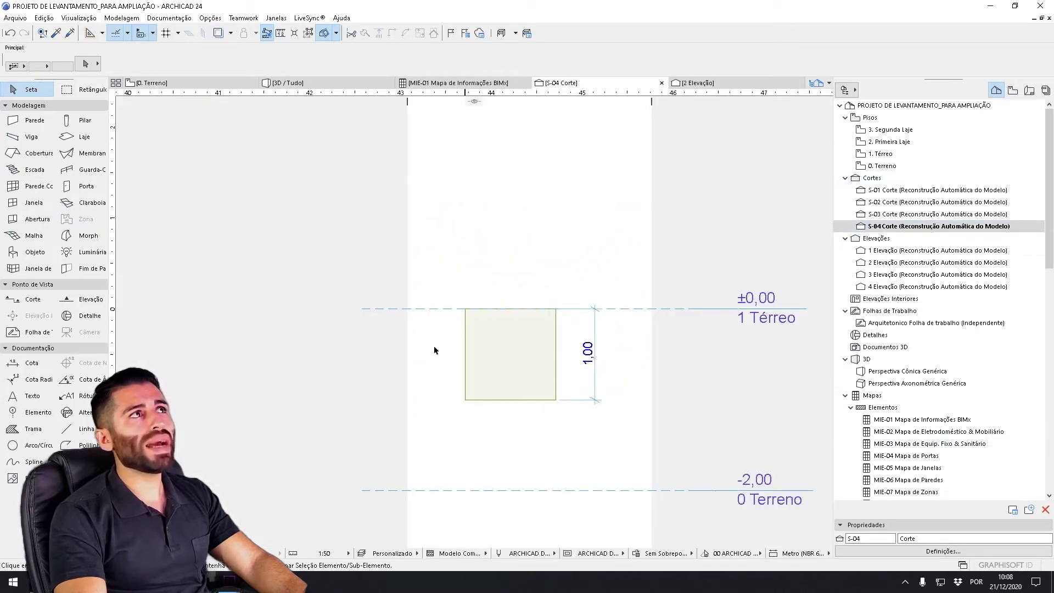
# - Return to the 3D perspective and look over the small cube and the two terrain meshes
pyautogui.click(293, 83)
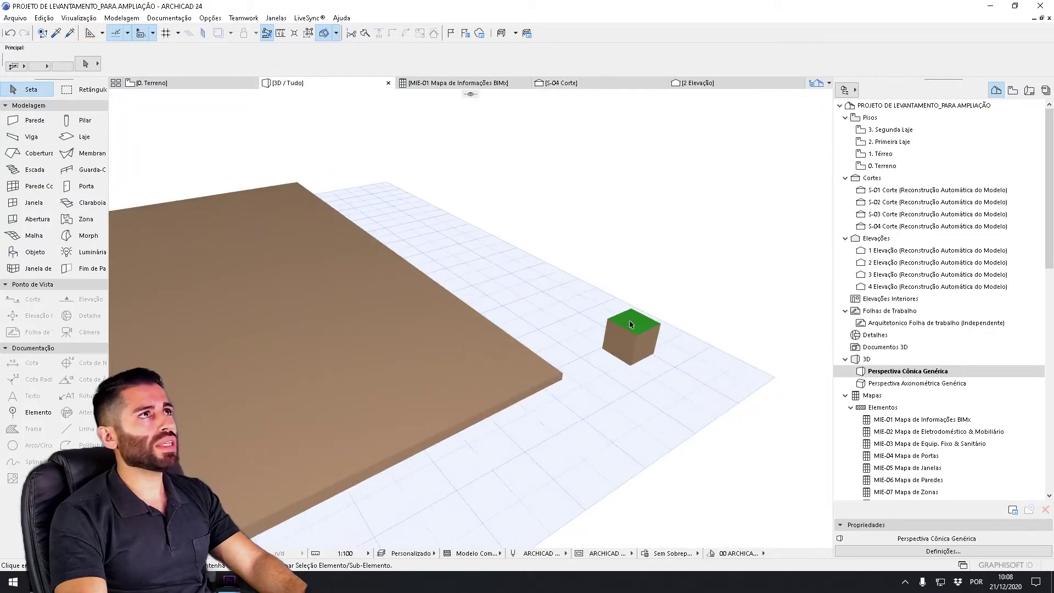
pyautogui.scroll(3, 687, 311)
pyautogui.keyDown('shift'); pyautogui.moveTo(519, 408); pyautogui.dragTo(363, 456, button='middle'); pyautogui.keyUp('shift')
pyautogui.scroll(4, 369, 455)
pyautogui.scroll(-5, 370, 455)
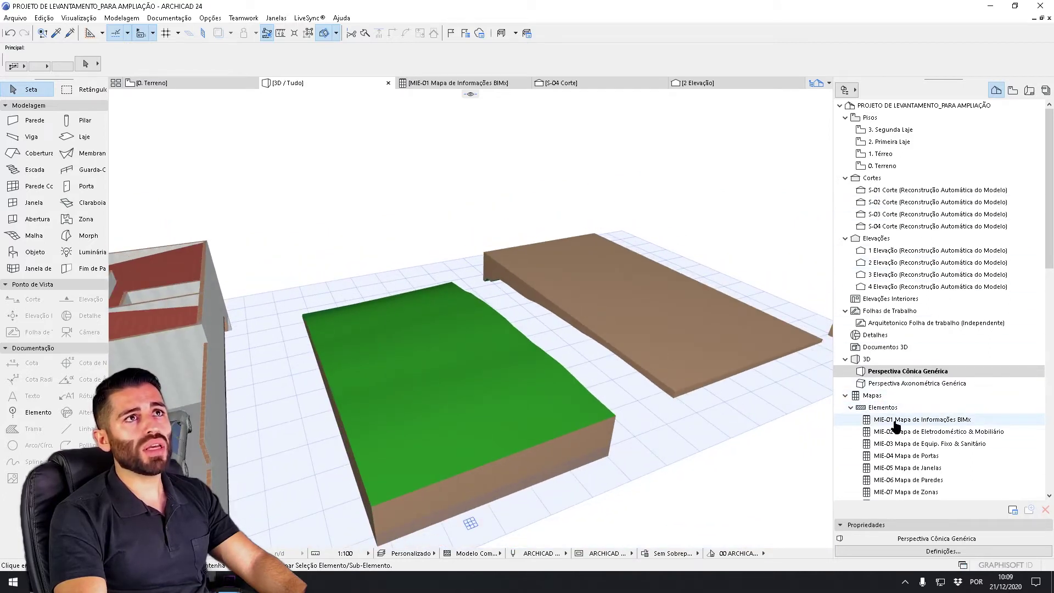
# - Open the MIE-01 Mapa de Informações BIMx schedule and examine the height, surface area and net volume of the Malha elements
pyautogui.doubleClick(931, 421)
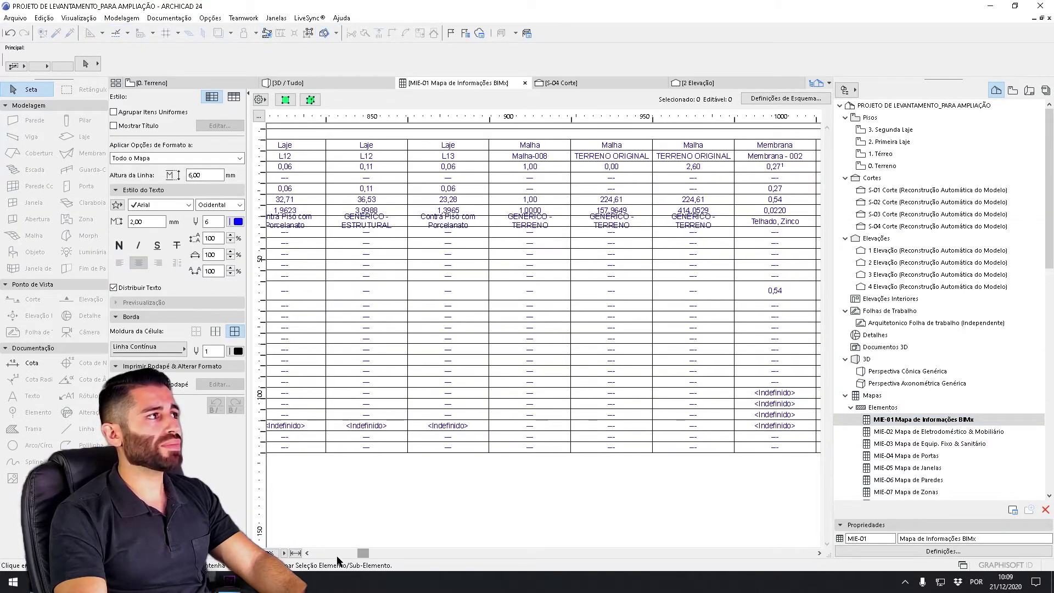
pyautogui.click(297, 554)
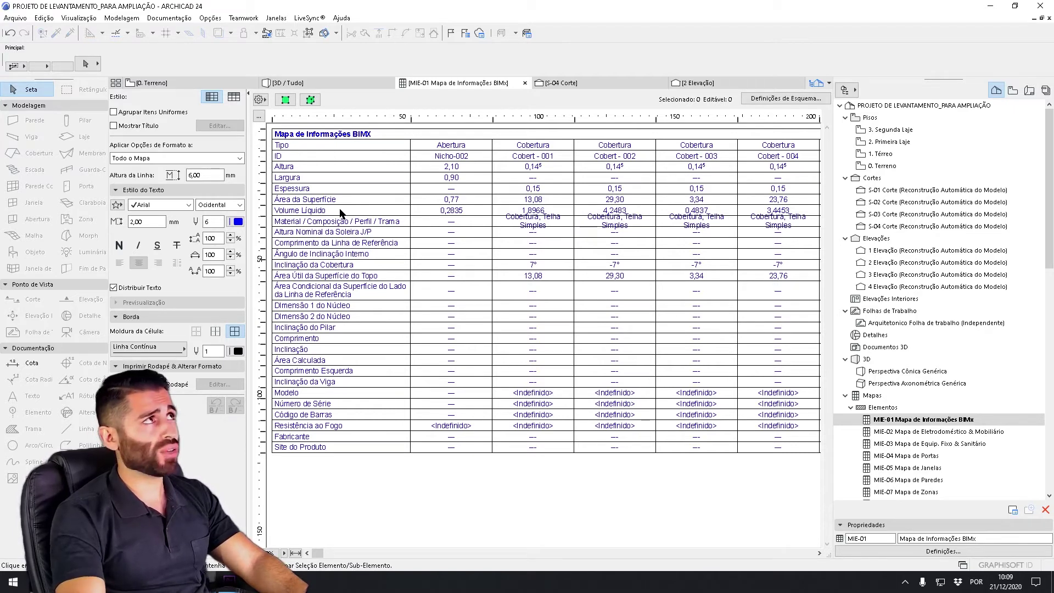
pyautogui.click(798, 553)
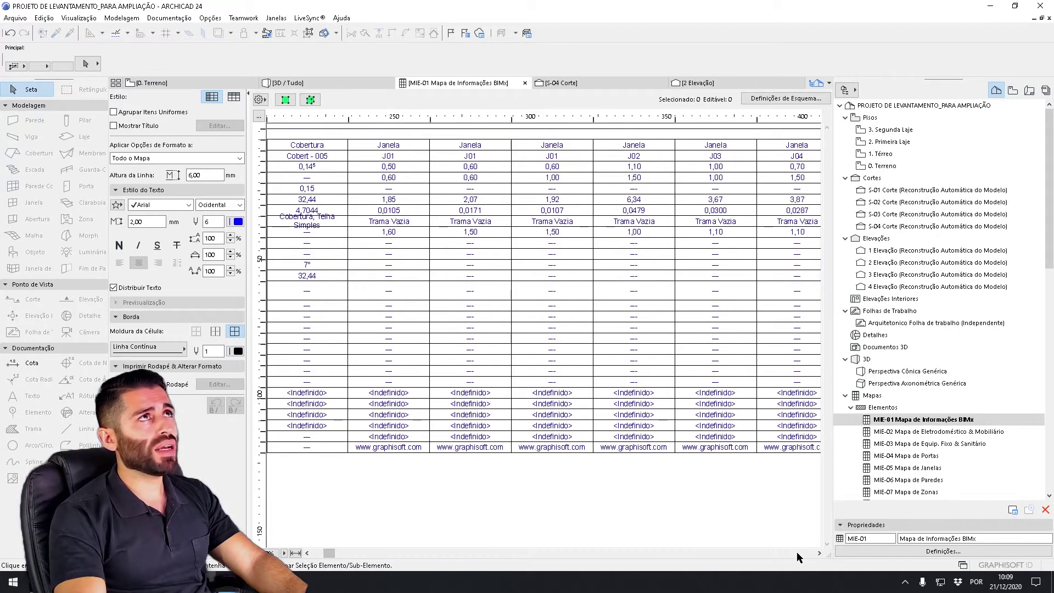
pyautogui.click(798, 552)
pyautogui.click(798, 553)
pyautogui.click(796, 552)
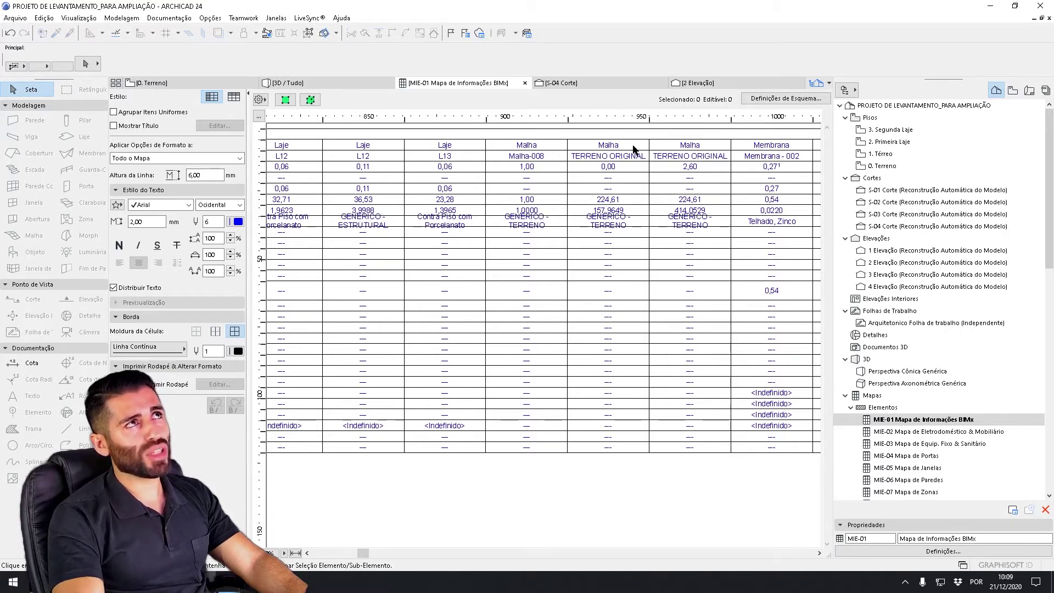
pyautogui.click(611, 157)
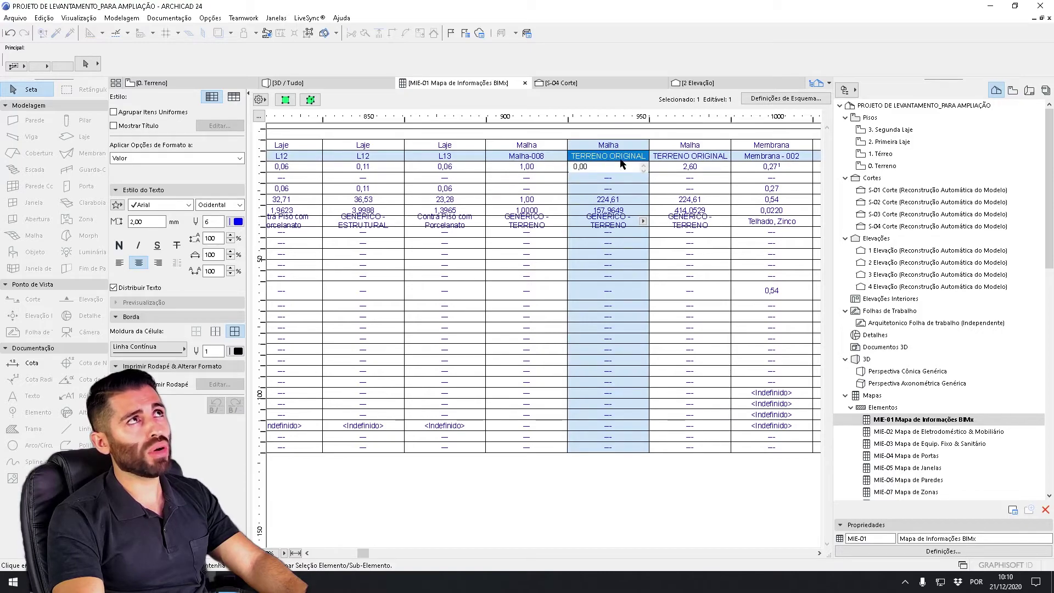
# - Change the ID of the copied brown terrain mesh in the 3D view to ATERRO
pyautogui.click(166, 85)
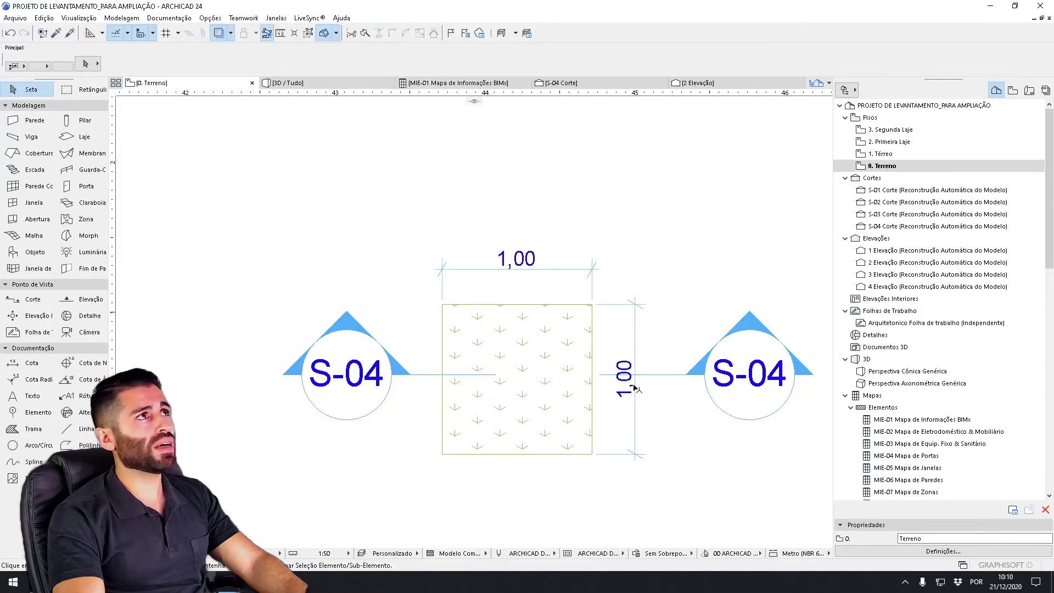
pyautogui.scroll(-5, 630, 379)
pyautogui.click(338, 80)
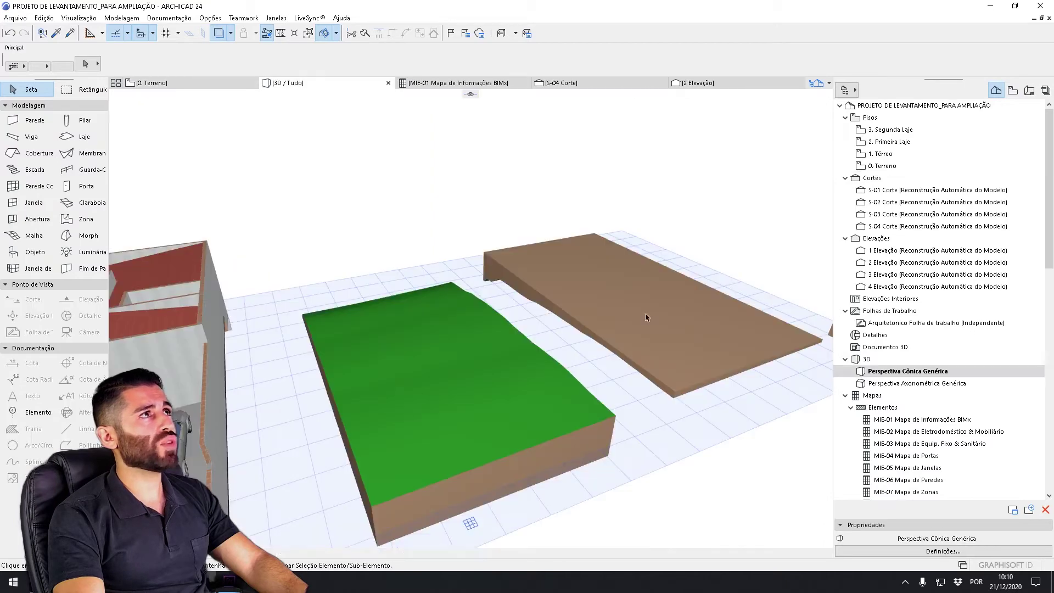
pyautogui.click(577, 321)
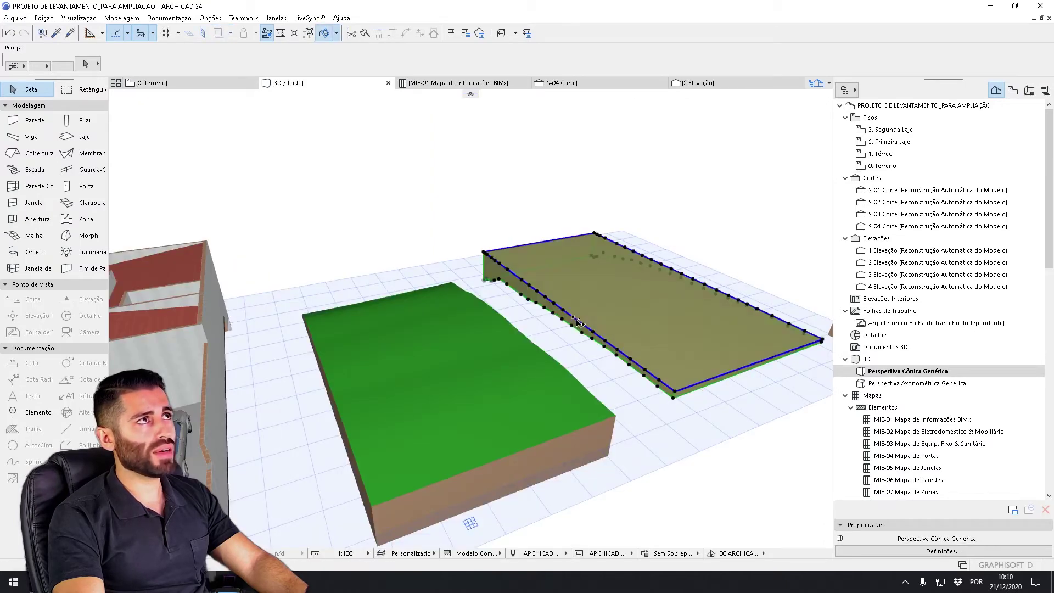
pyautogui.doubleClick(576, 322)
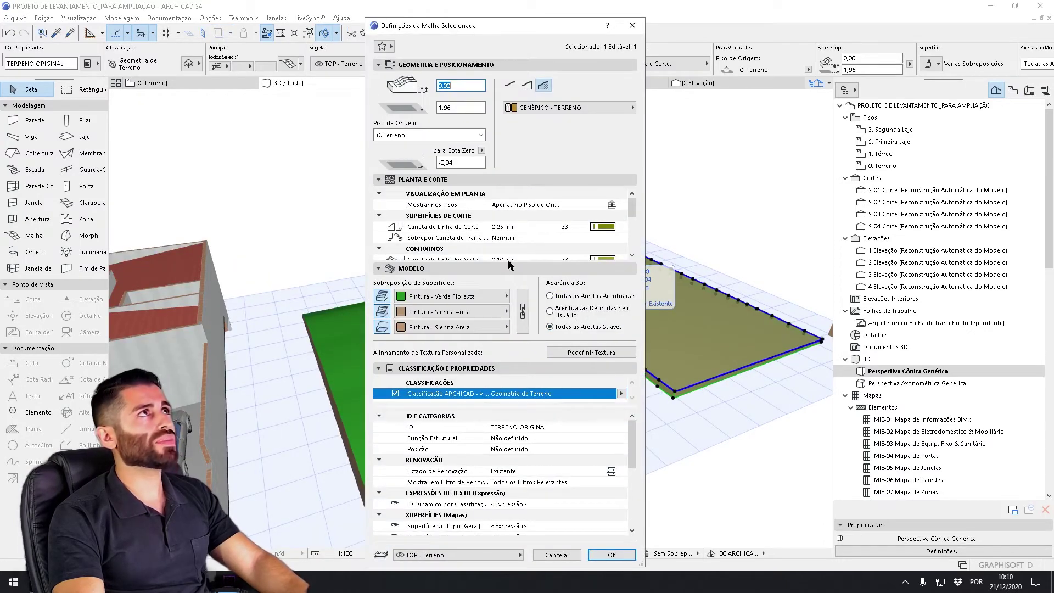
pyautogui.click(534, 427)
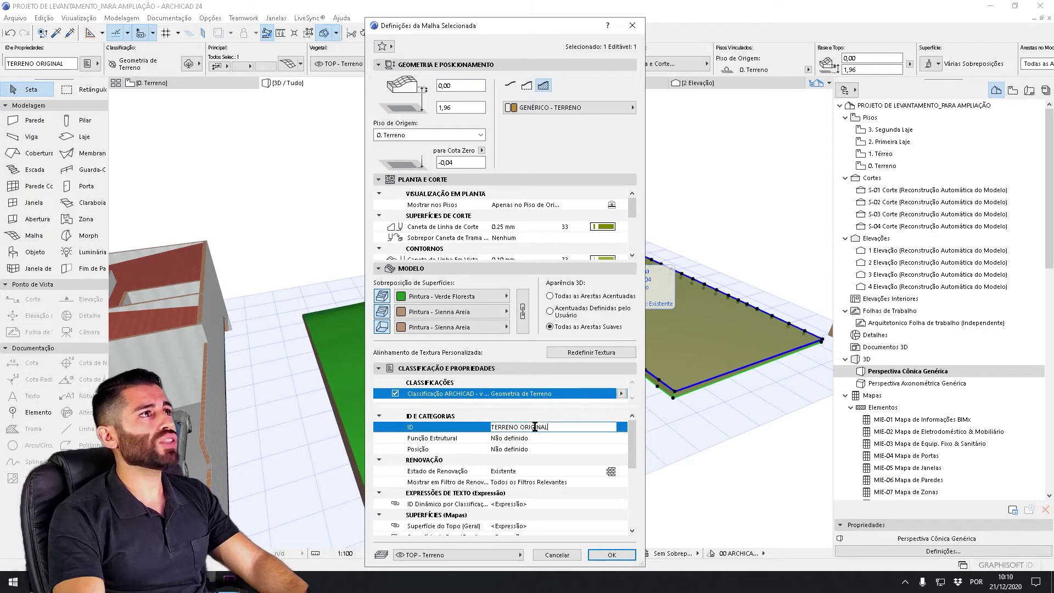
pyautogui.moveTo(552, 427); pyautogui.dragTo(524, 425)
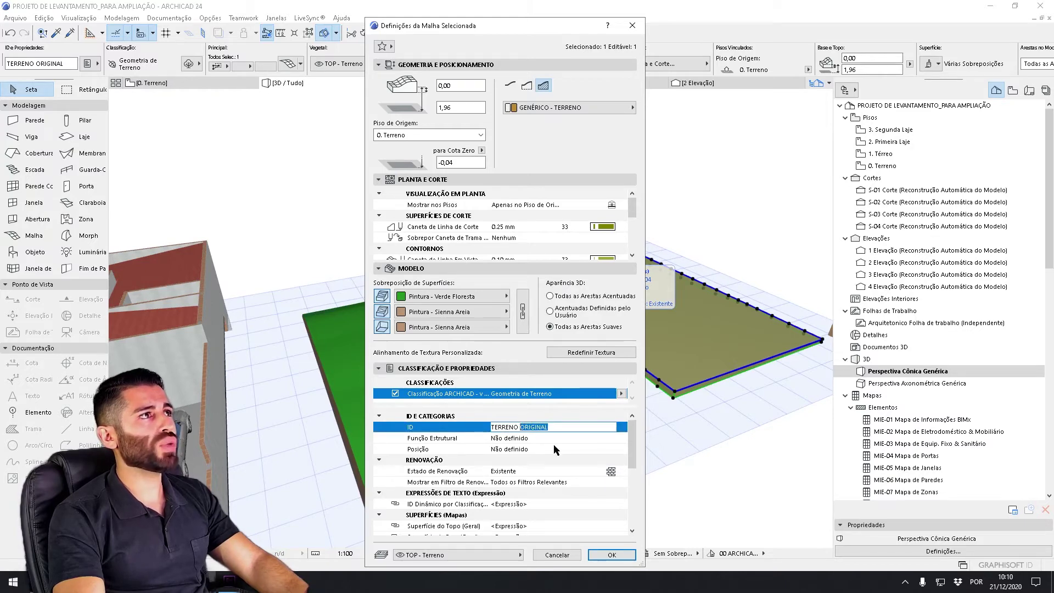
pyautogui.press('BackSpace')
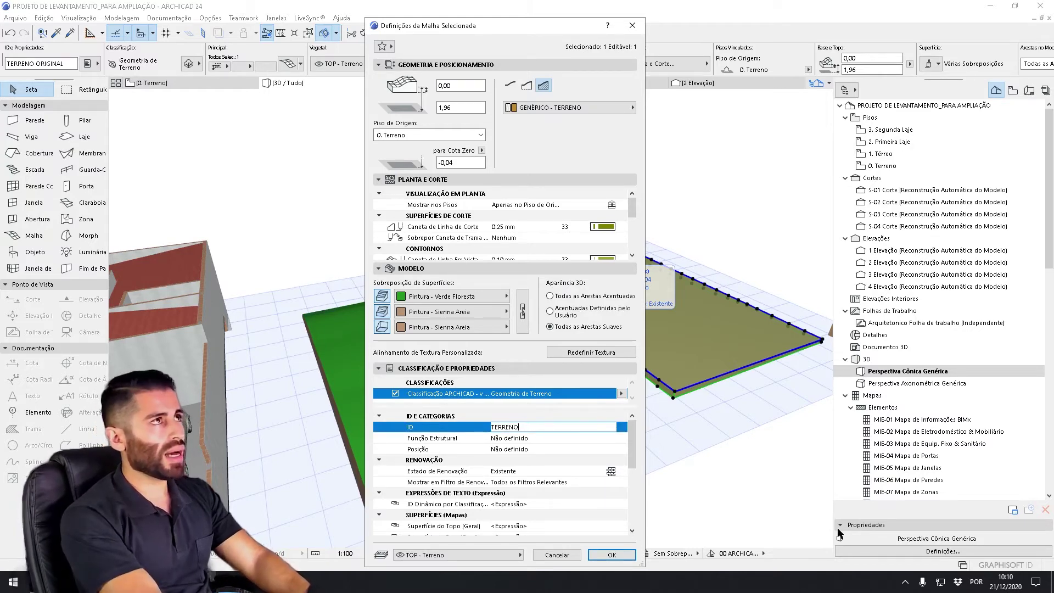
pyautogui.press('BackSpace')
pyautogui.press('BackSpace')
pyautogui.press('BackSpace')
pyautogui.press('BackSpace')
pyautogui.press('BackSpace')
pyautogui.press('BackSpace')
pyautogui.press('BackSpace')
pyautogui.write('AT')
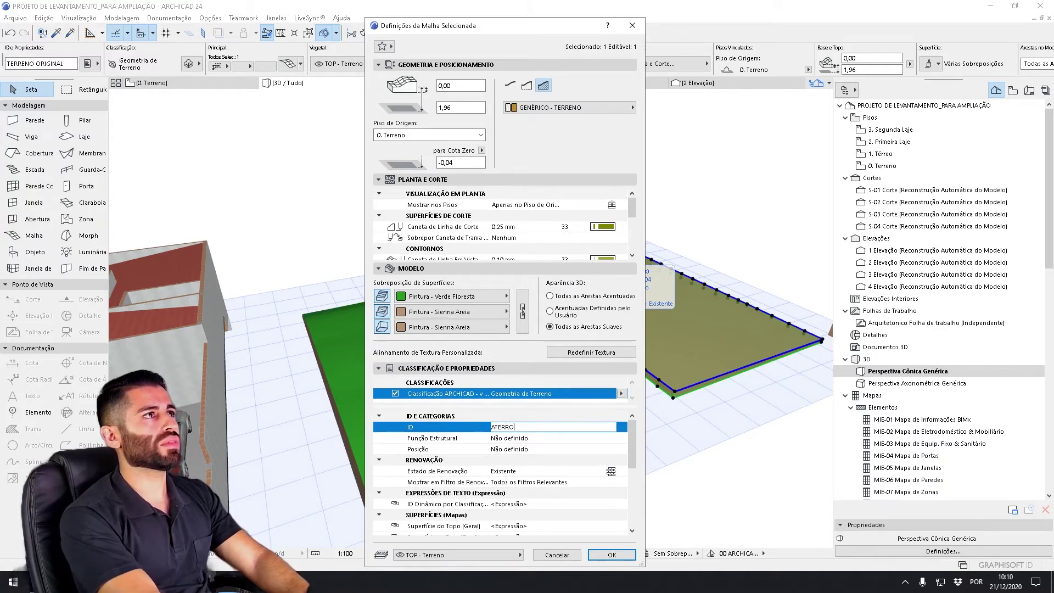
pyautogui.click(602, 555)
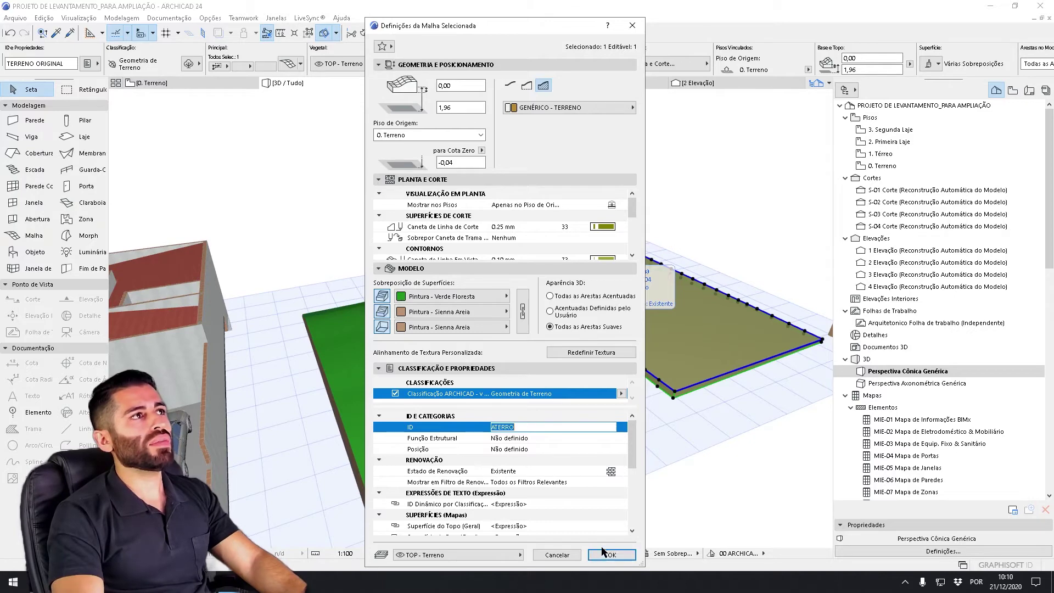
# - Change the ID of the small cube mesh to VOLUME UNITÁRIO
pyautogui.click(744, 335)
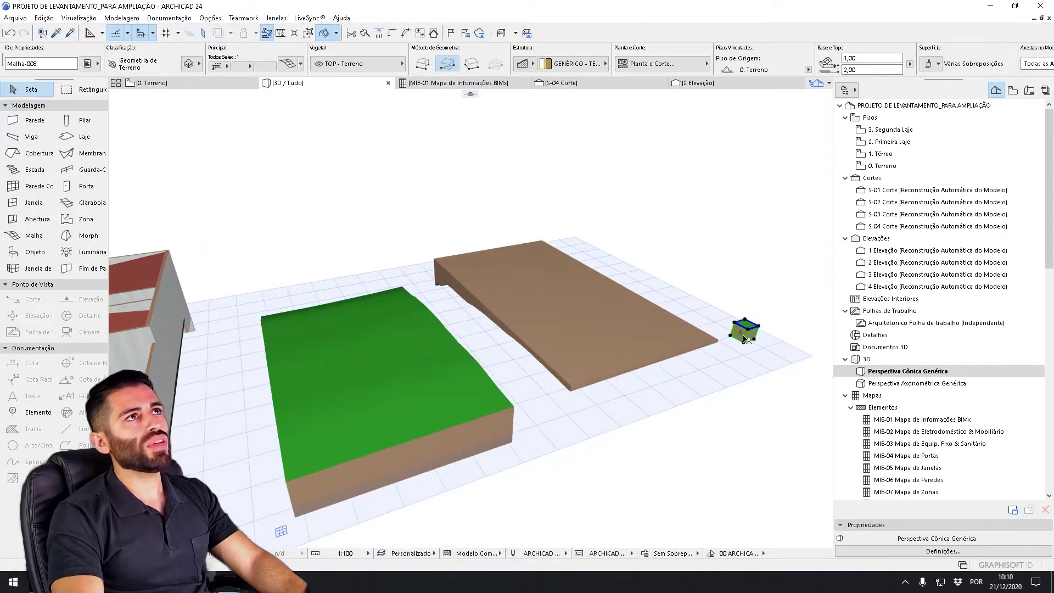
pyautogui.doubleClick(744, 336)
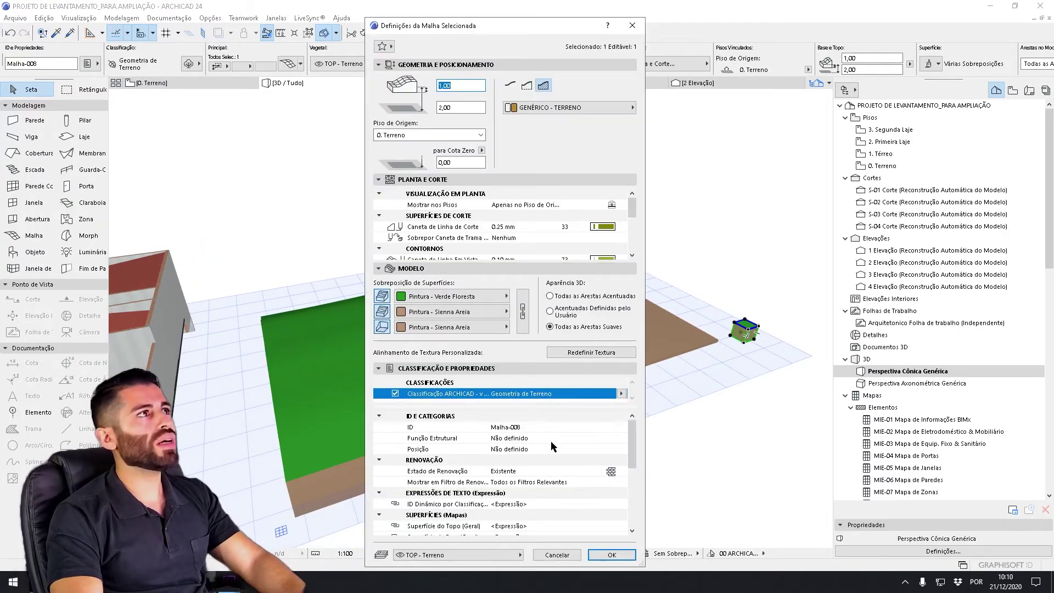
pyautogui.click(516, 432)
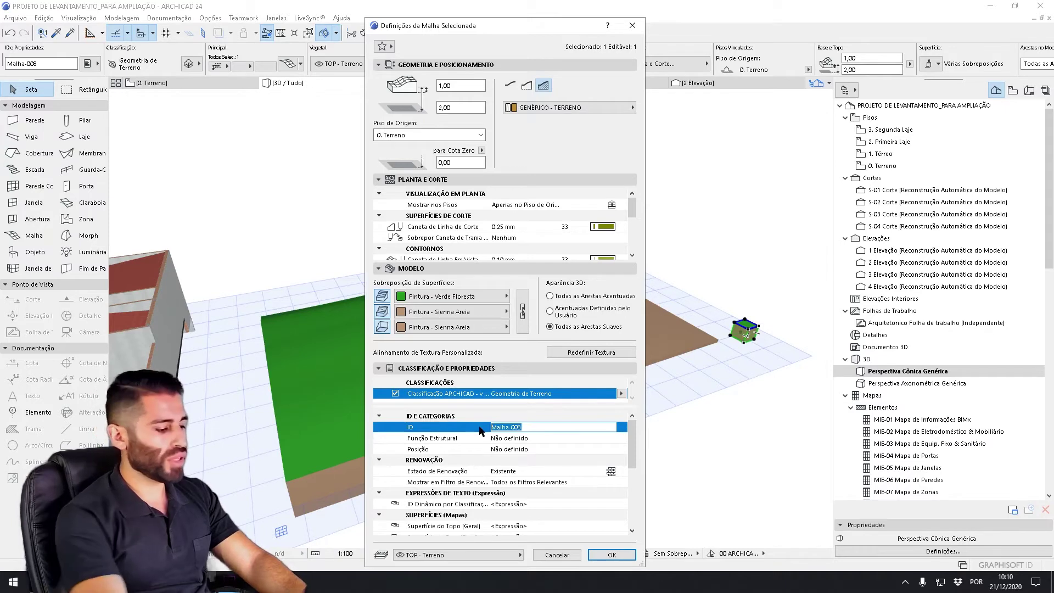
pyautogui.write('VOLUME UNI')
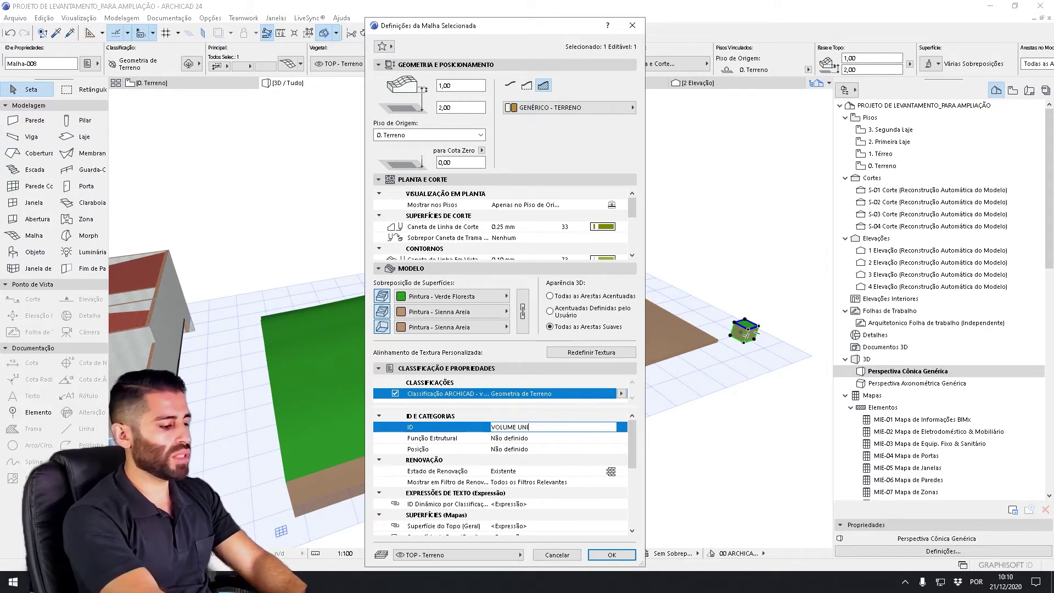
pyautogui.write('TÁRIO')
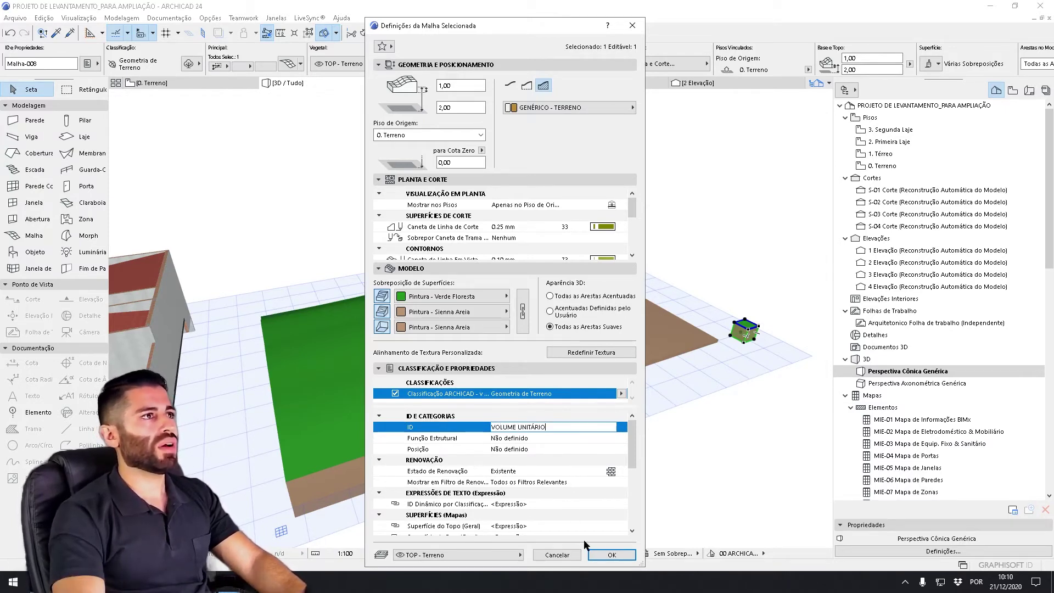
pyautogui.click(611, 555)
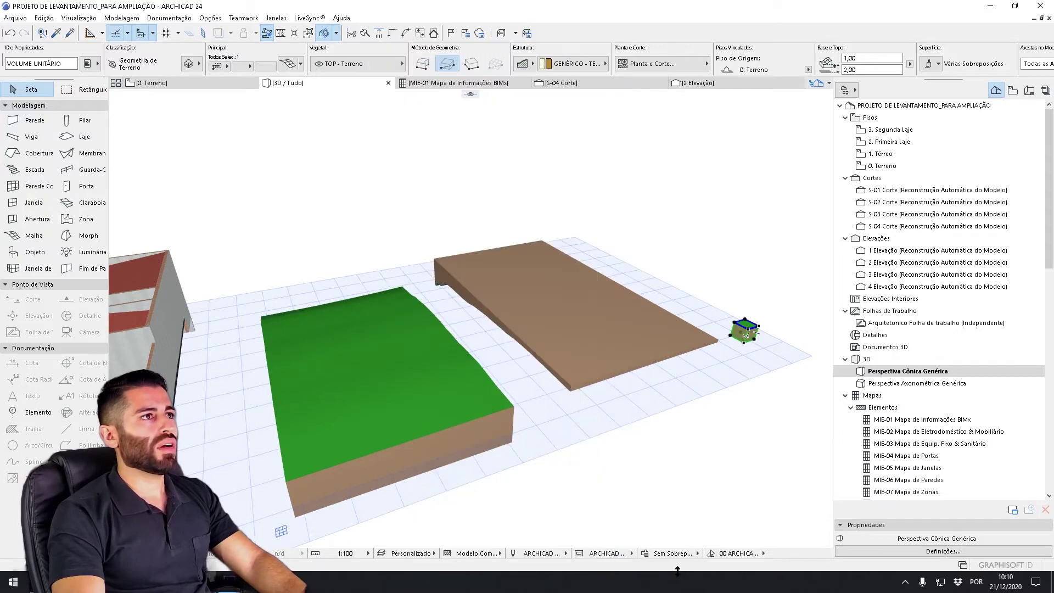
# - Return to the MIE-01 Mapa de Informações BIMx schedule and divide the ATERRO mesh's net volume, 157,9649, by 8 in the Windows calculator
pyautogui.click(486, 84)
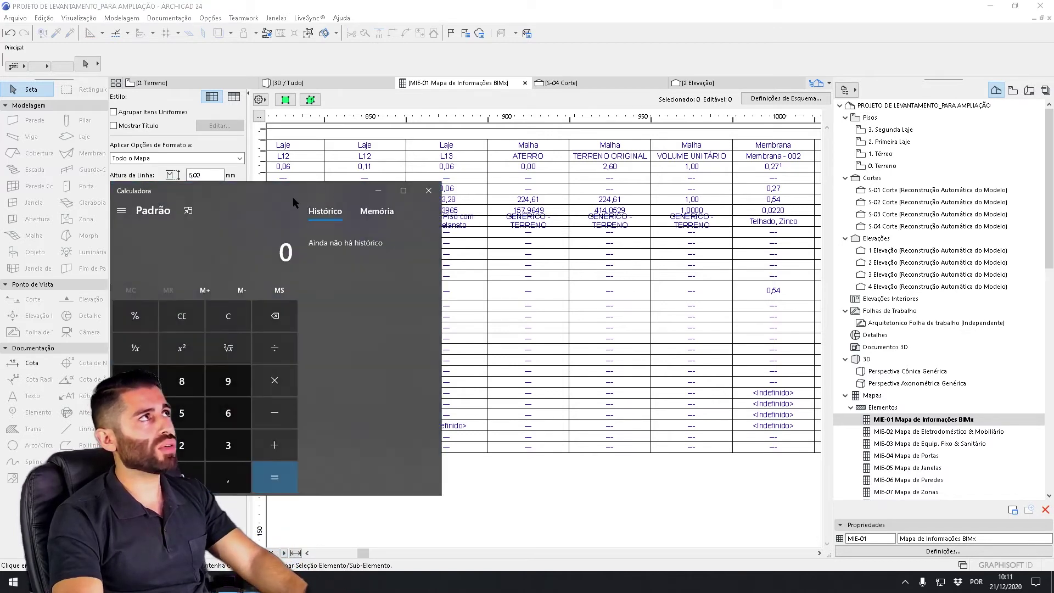
pyautogui.moveTo(291, 196); pyautogui.dragTo(250, 194)
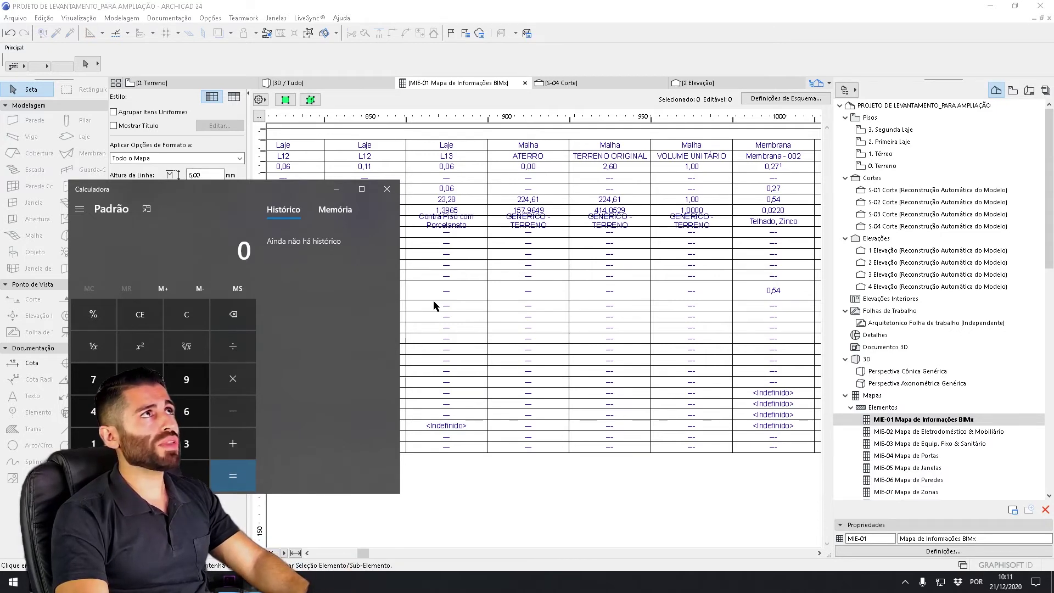
pyautogui.write('157,')
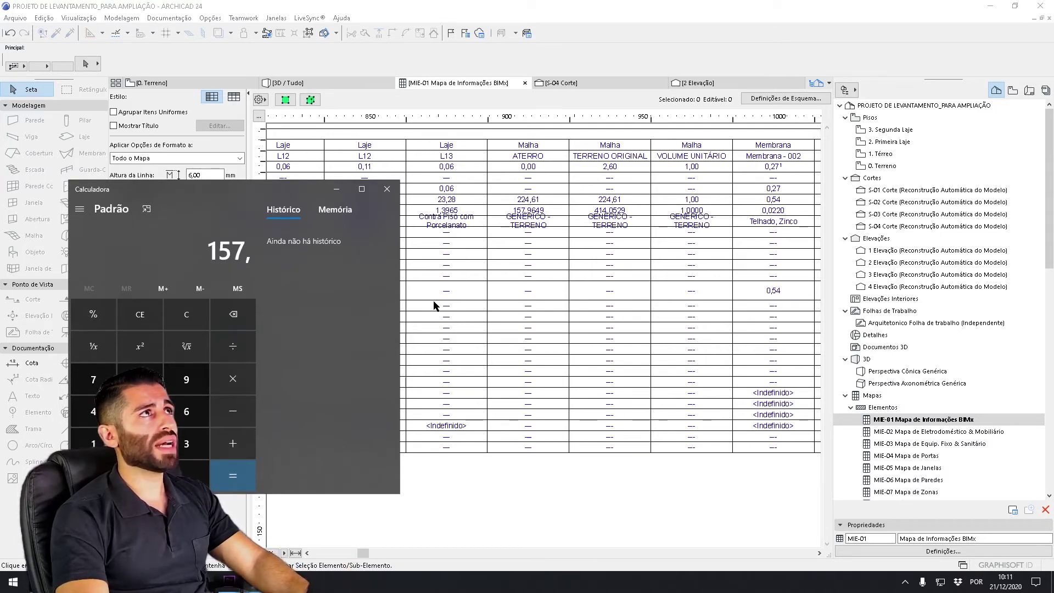
pyautogui.write('9649')
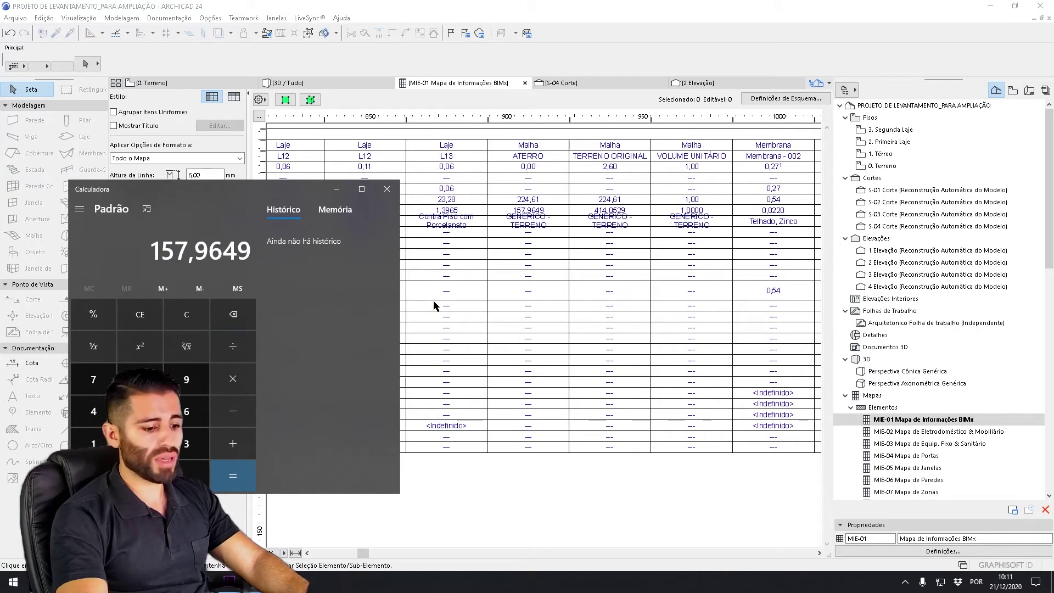
pyautogui.press('/')
pyautogui.write('8')
pyautogui.press('Return')
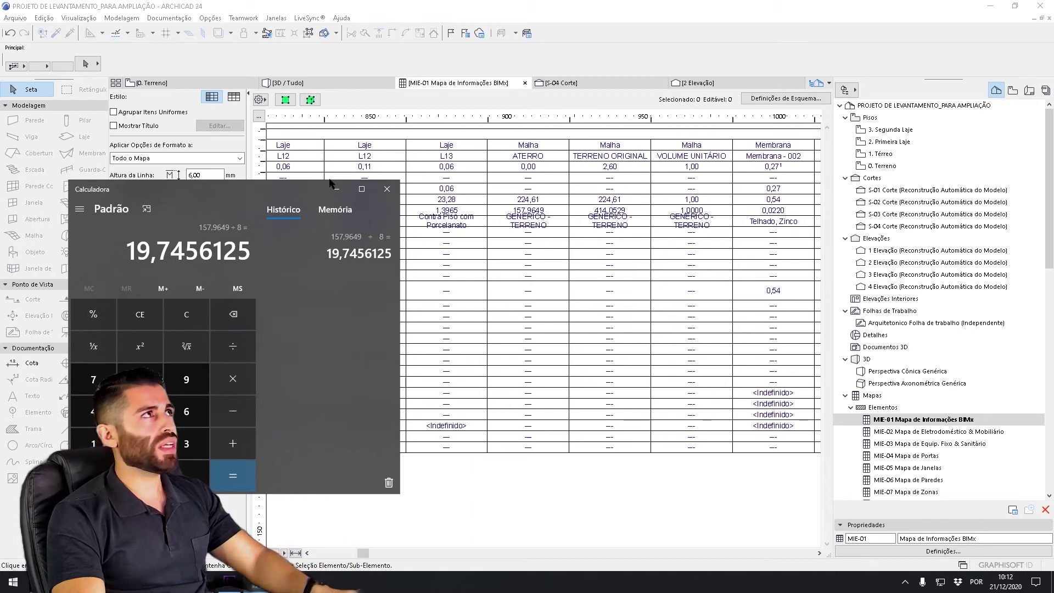
pyautogui.moveTo(291, 190); pyautogui.dragTo(318, 217)
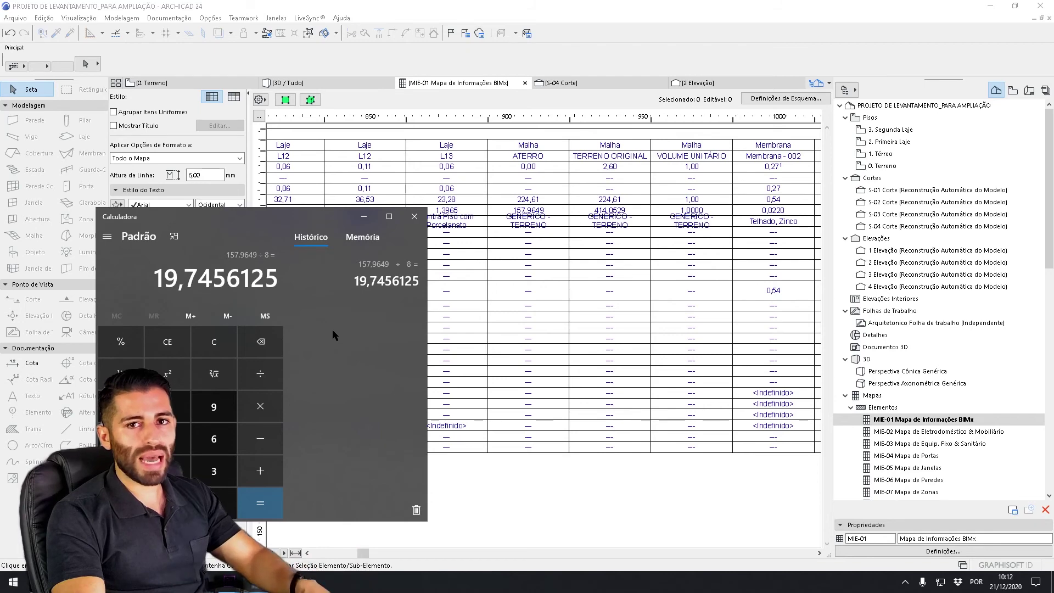
pyautogui.click(415, 216)
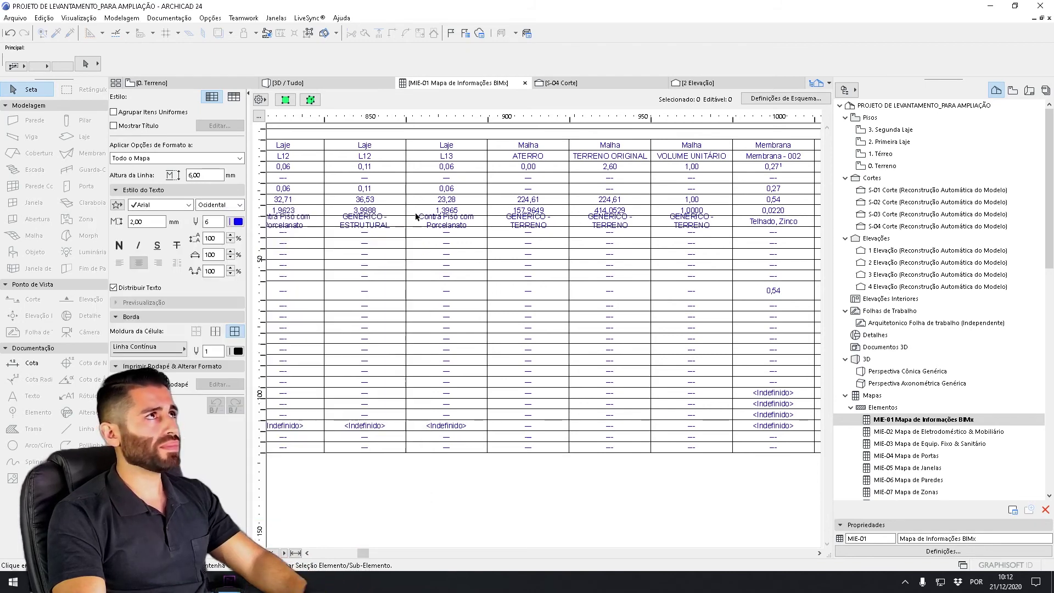
# - View the terrain meshes in the 0. Terreno floor plan, and look them over in the 3D perspective
pyautogui.click(181, 82)
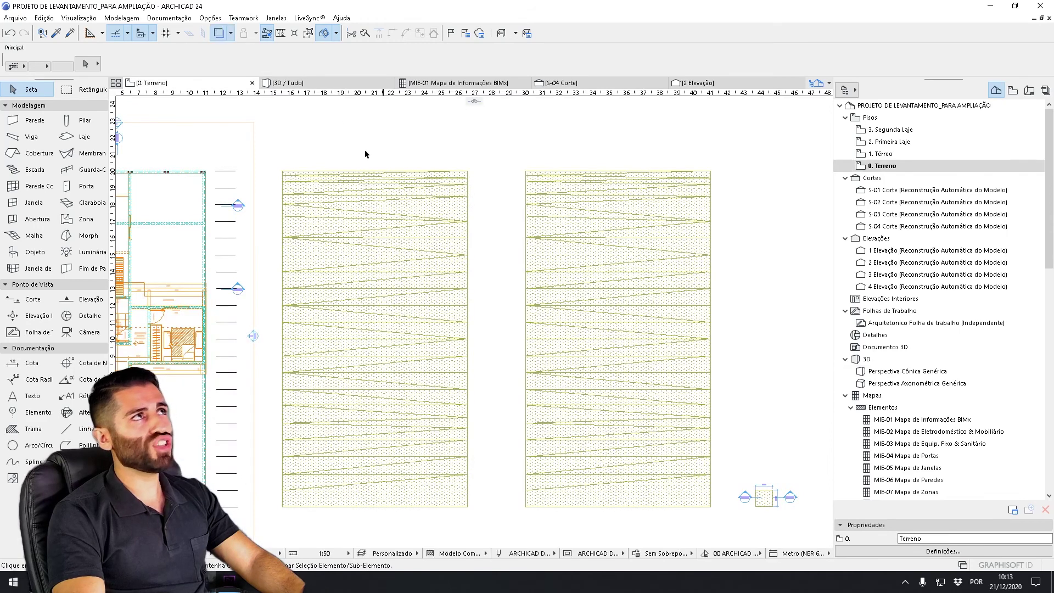
pyautogui.click(315, 82)
pyautogui.keyDown('shift'); pyautogui.moveTo(501, 363); pyautogui.dragTo(407, 360, button='middle'); pyautogui.keyUp('shift')
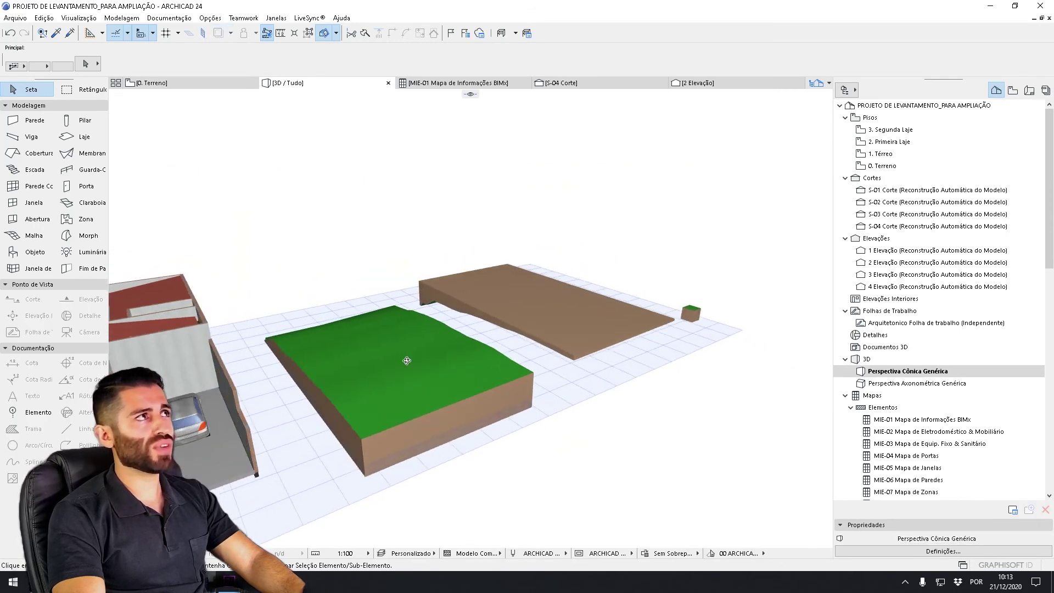
pyautogui.keyDown('shift'); pyautogui.moveTo(546, 412); pyautogui.dragTo(810, 324, button='middle'); pyautogui.keyUp('shift')
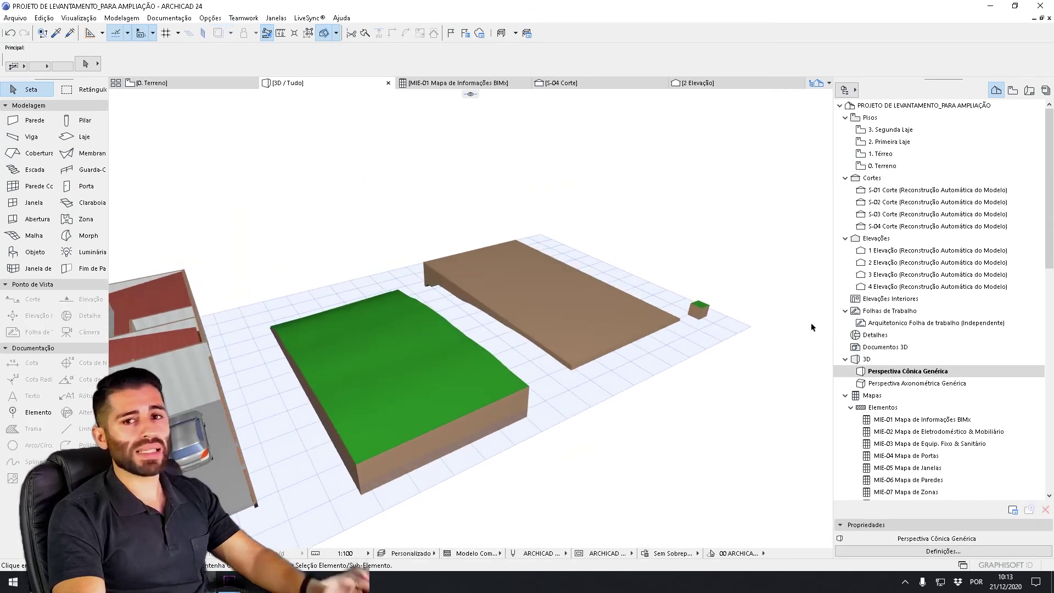